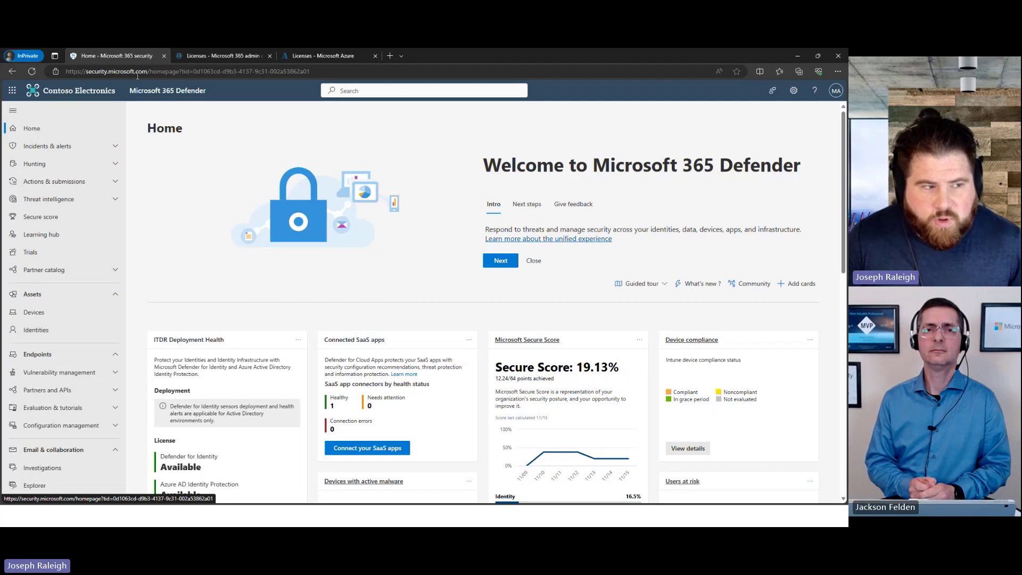
# Highlight the security portal address and Microsoft 365 Defender title, then go to the Azure Licenses tab.
pyautogui.moveTo(144, 71); pyautogui.dragTo(65, 72)
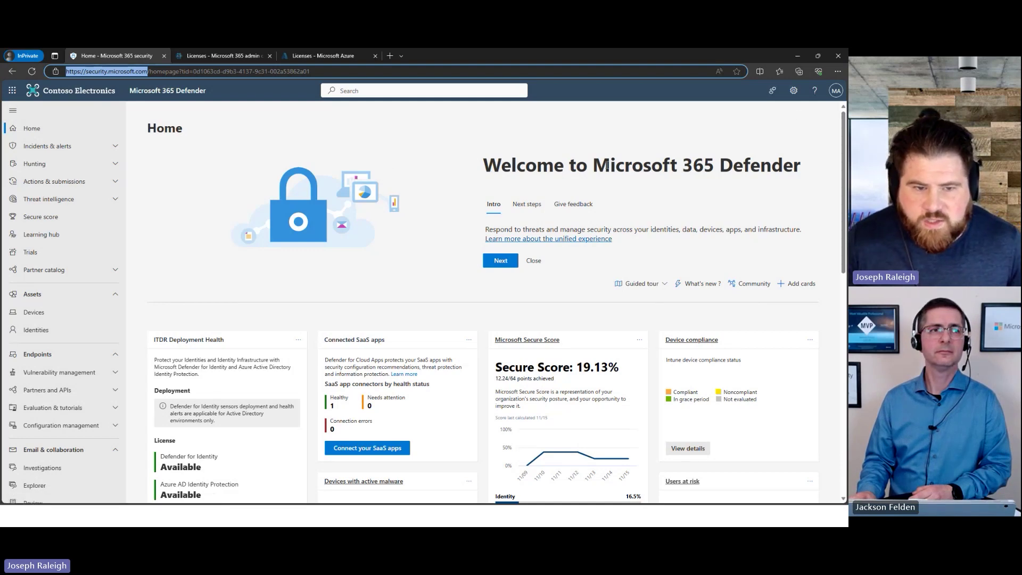
pyautogui.moveTo(792, 159); pyautogui.dragTo(594, 166)
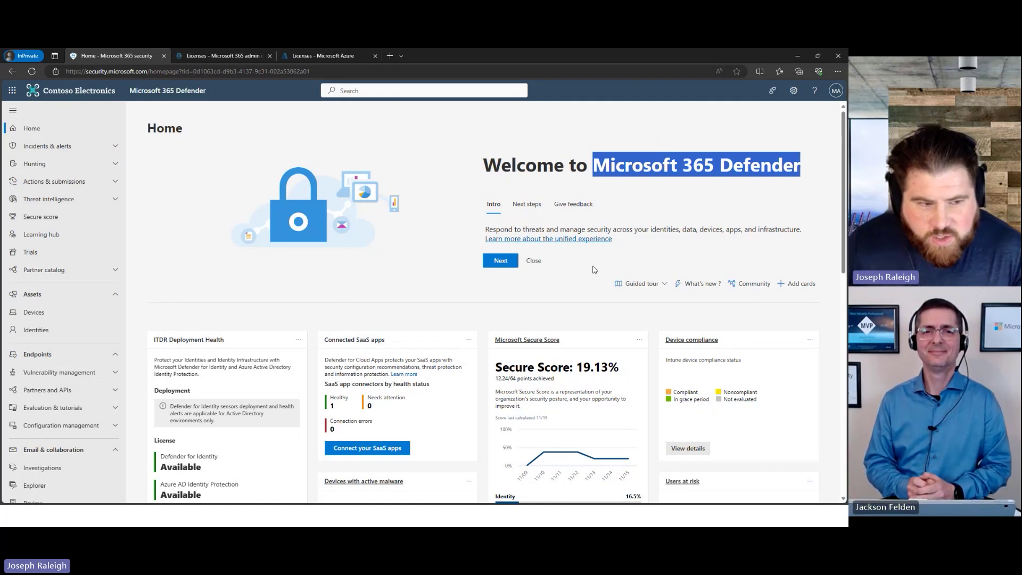
pyautogui.click(310, 57)
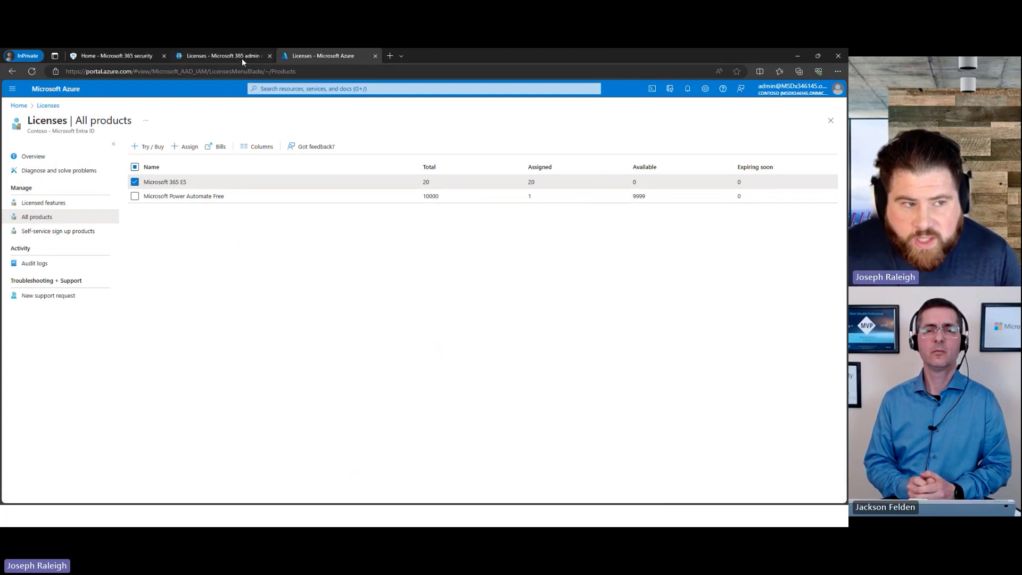
# Leave the All products license list for the Azure portal Home page via the breadcrumb.
pyautogui.moveTo(242, 57)
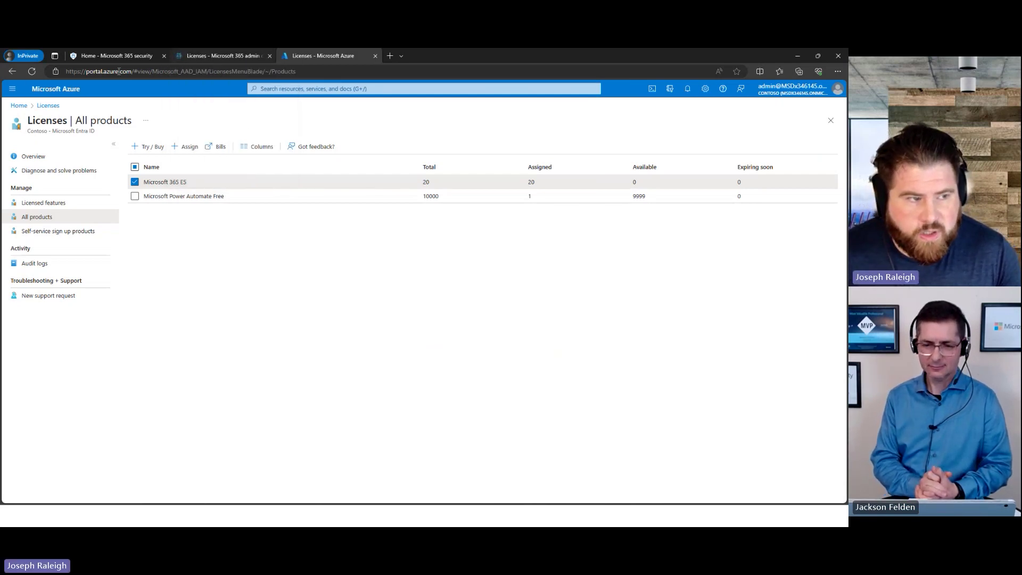
pyautogui.click(19, 105)
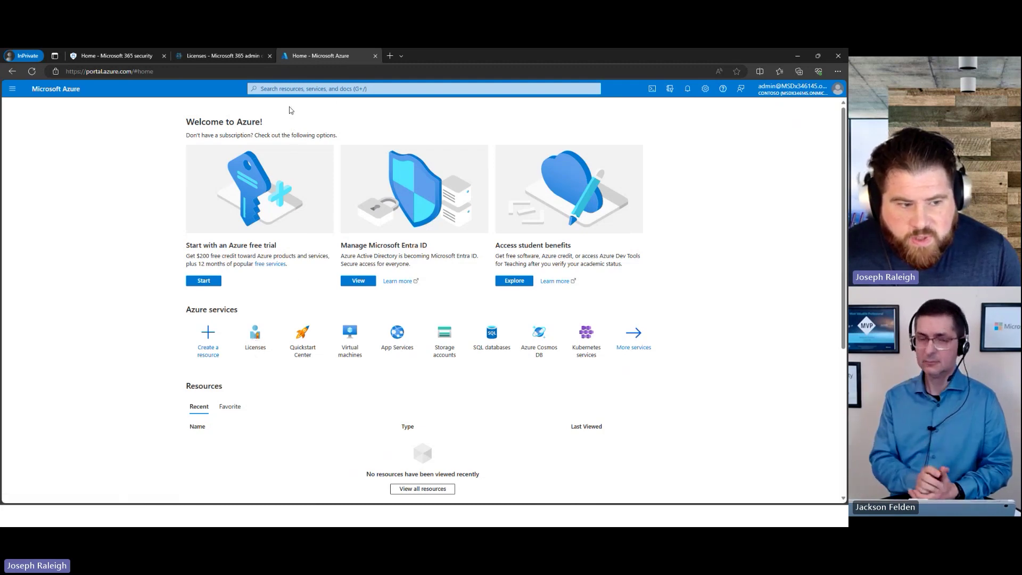
# Open Licenses from recent services, then All products, and view Microsoft 365 E5's licensed users.
pyautogui.click(296, 90)
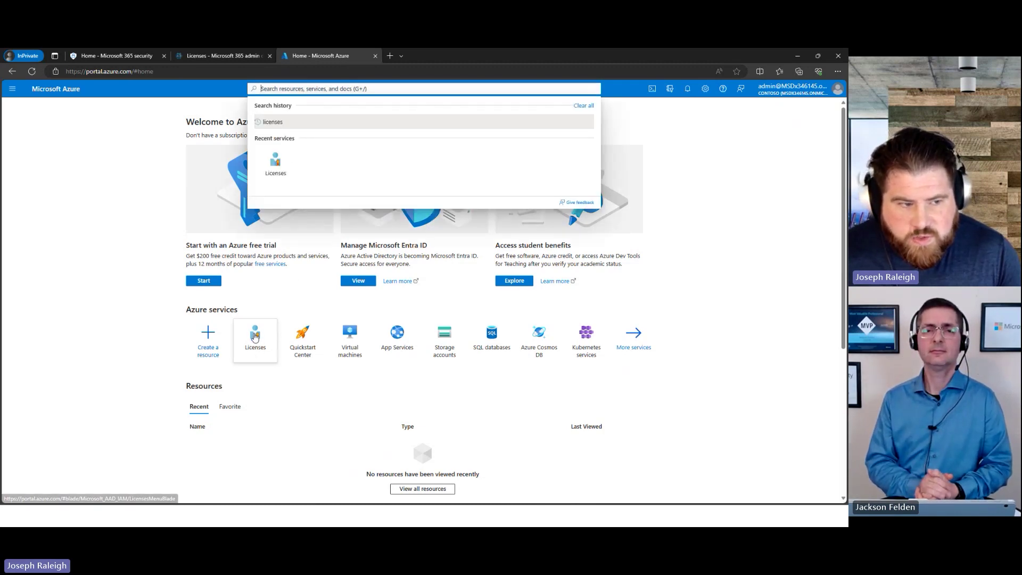
pyautogui.click(273, 165)
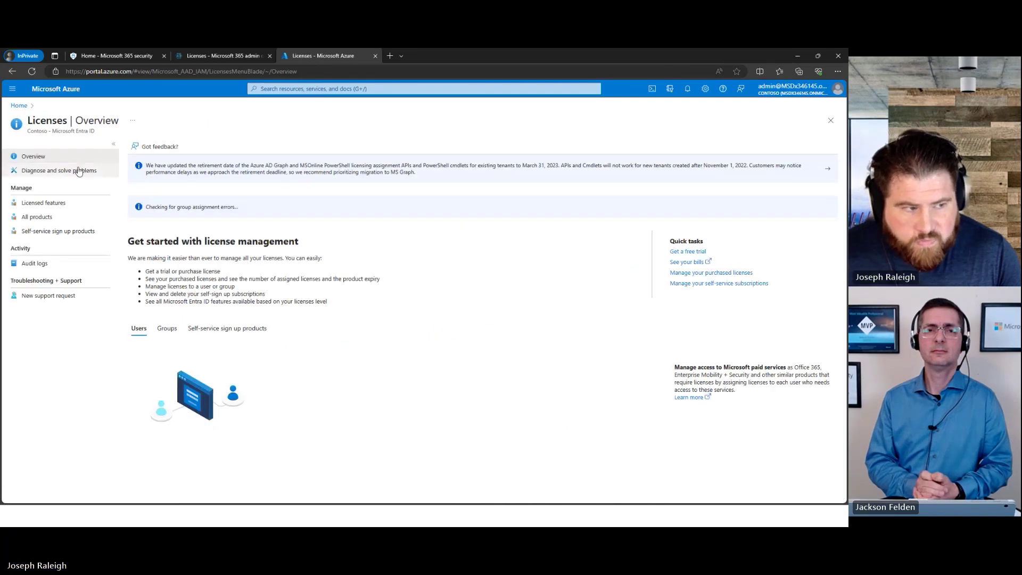
pyautogui.click(36, 218)
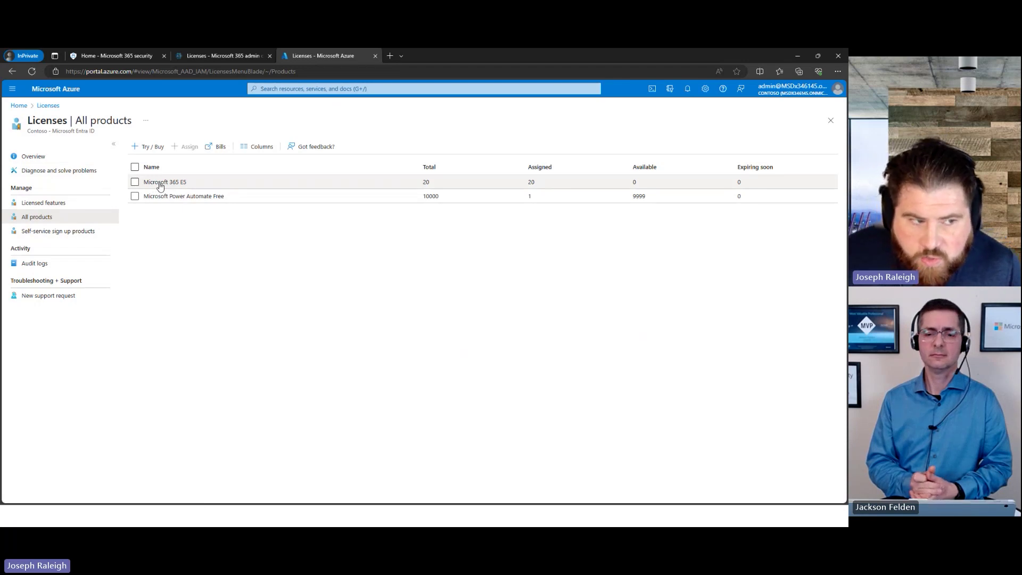
pyautogui.click(160, 182)
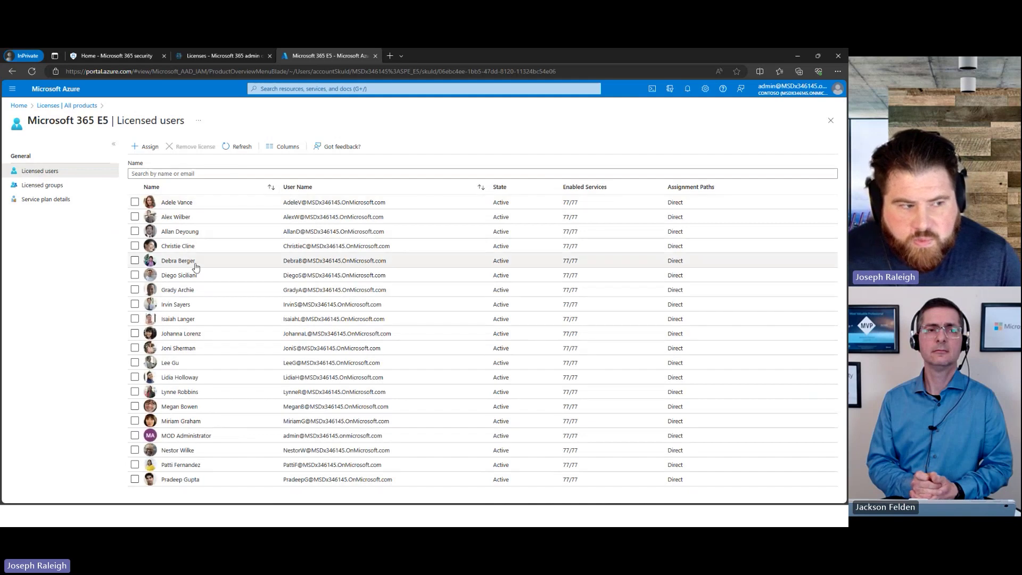
# Highlight Microsoft Defender for Endpoint in E5's service plans, then go to the admin center tab.
pyautogui.click(48, 201)
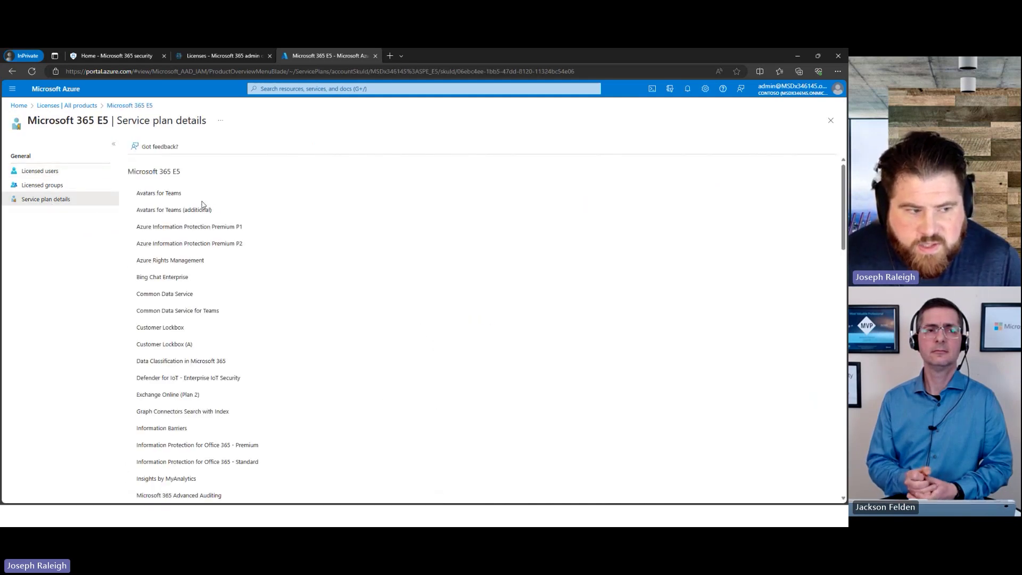
pyautogui.scroll(-9, 197, 283)
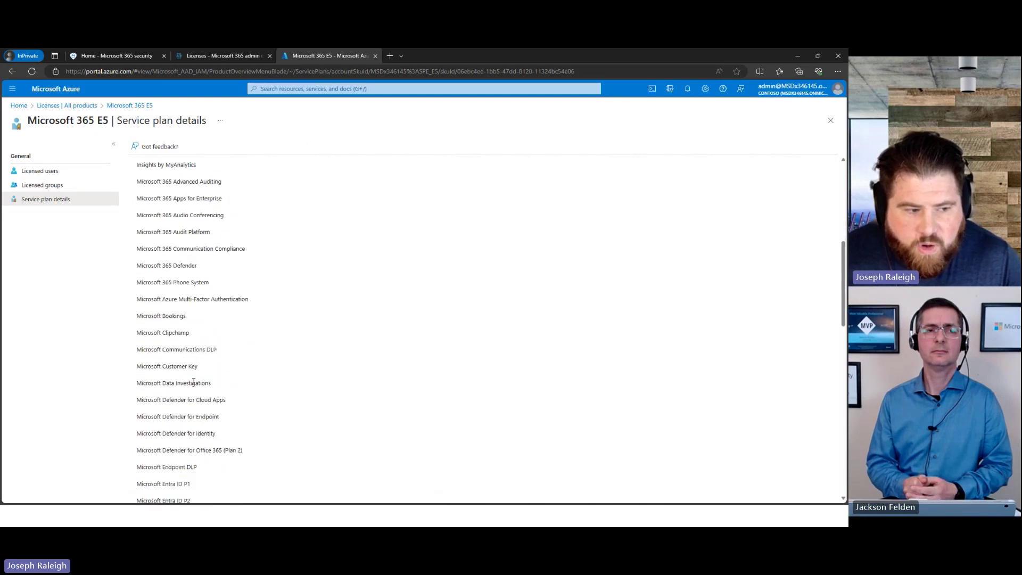
pyautogui.tripleClick(221, 262)
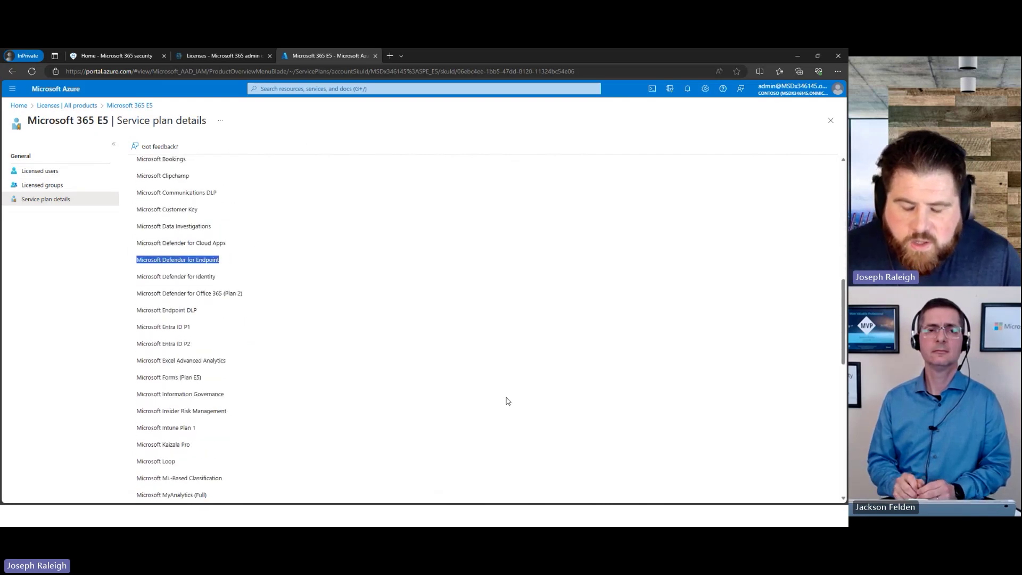
pyautogui.scroll(5, 506, 400)
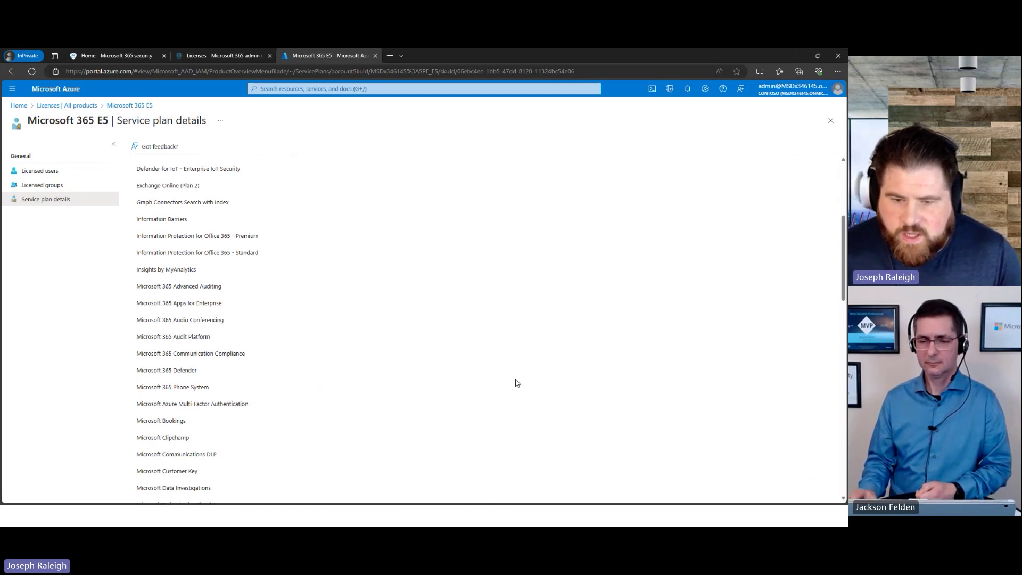
pyautogui.scroll(-4, 522, 386)
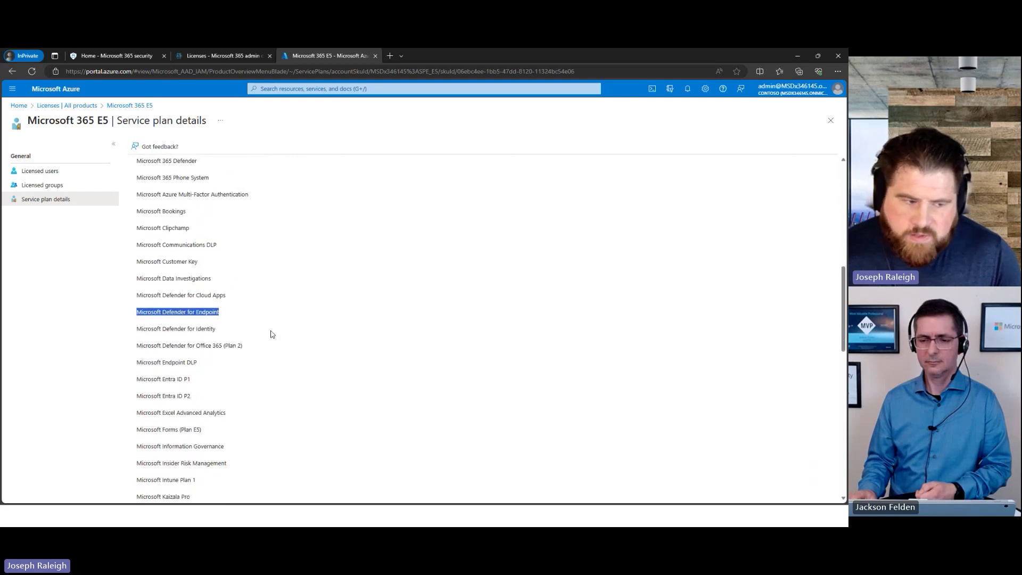
pyautogui.moveTo(220, 315); pyautogui.dragTo(136, 319)
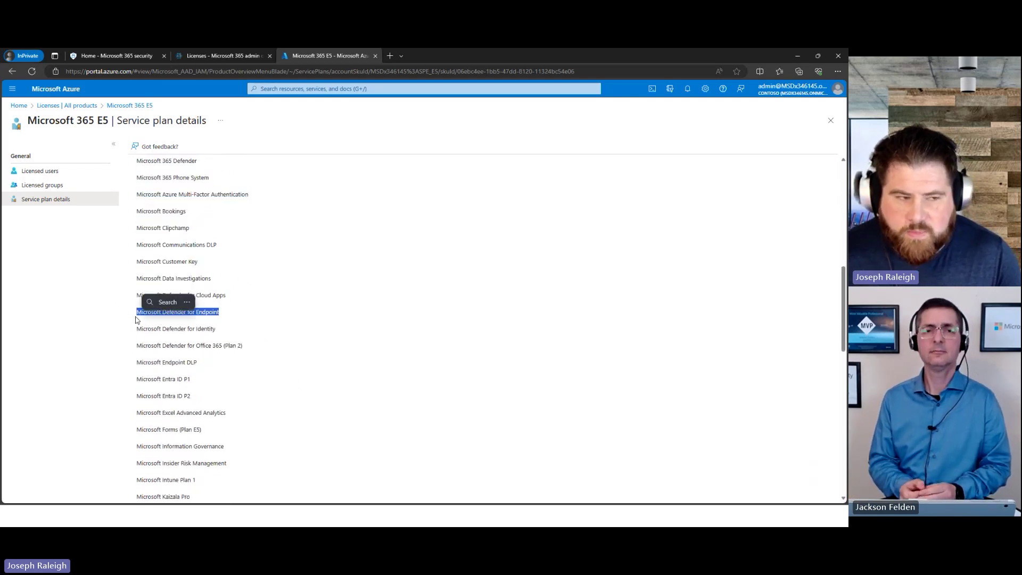
pyautogui.click(217, 55)
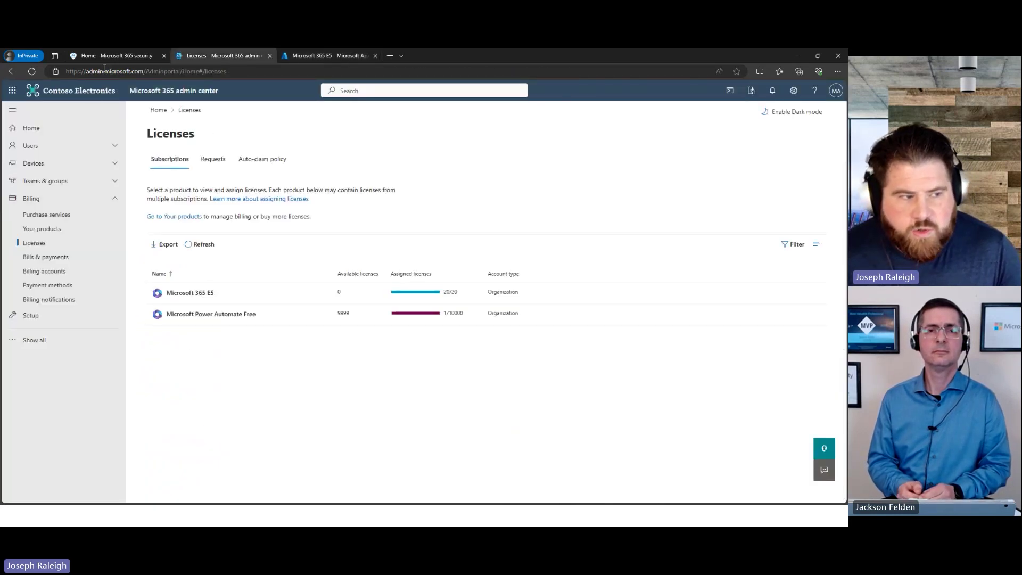
# Highlight the admin center address and view Microsoft 365 E5 details showing 0 of 20 available.
pyautogui.moveTo(144, 71); pyautogui.dragTo(65, 71)
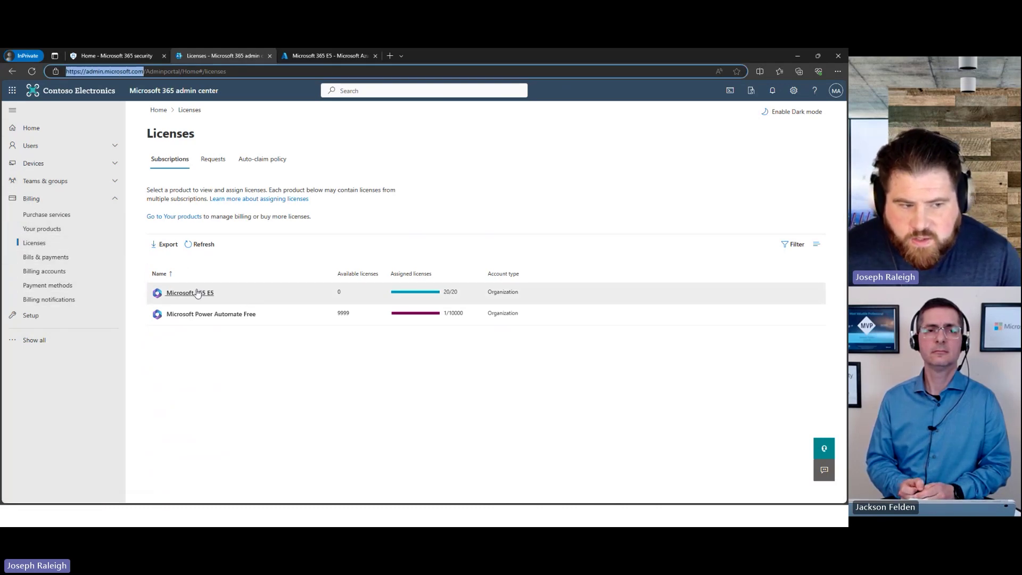
pyautogui.click(181, 293)
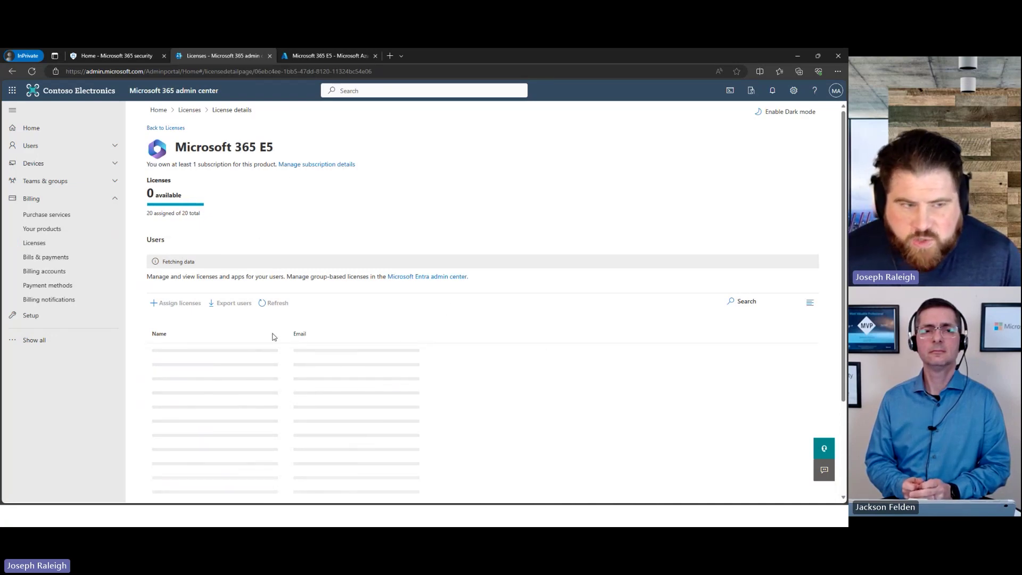
pyautogui.click(301, 54)
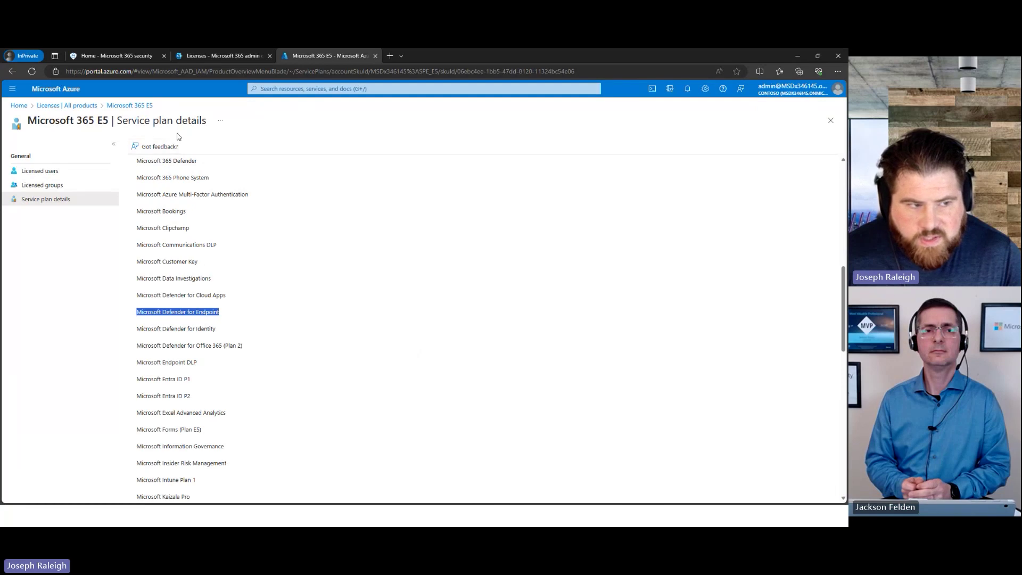
pyautogui.scroll(-1, 146, 370)
pyautogui.scroll(3, 160, 394)
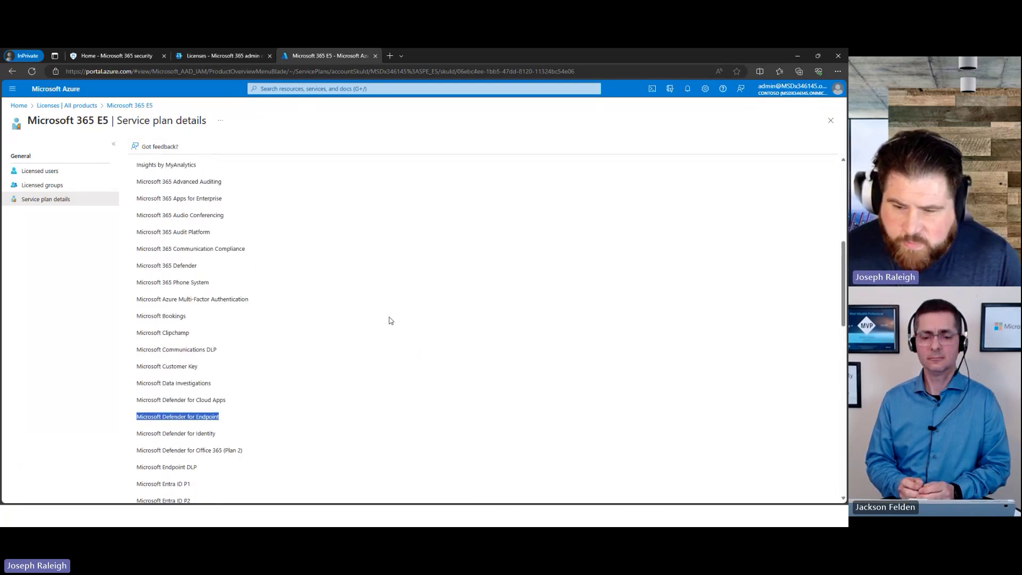
pyautogui.click(99, 56)
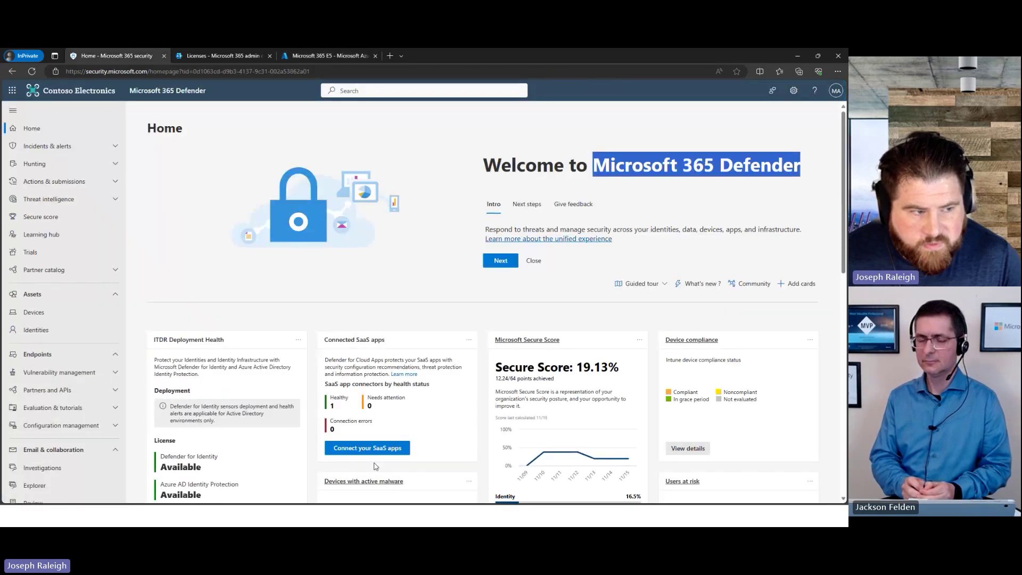
# Check the Microsoft 365 Defender account settings, then return to the five-category Settings list.
pyautogui.scroll(-3, 101, 404)
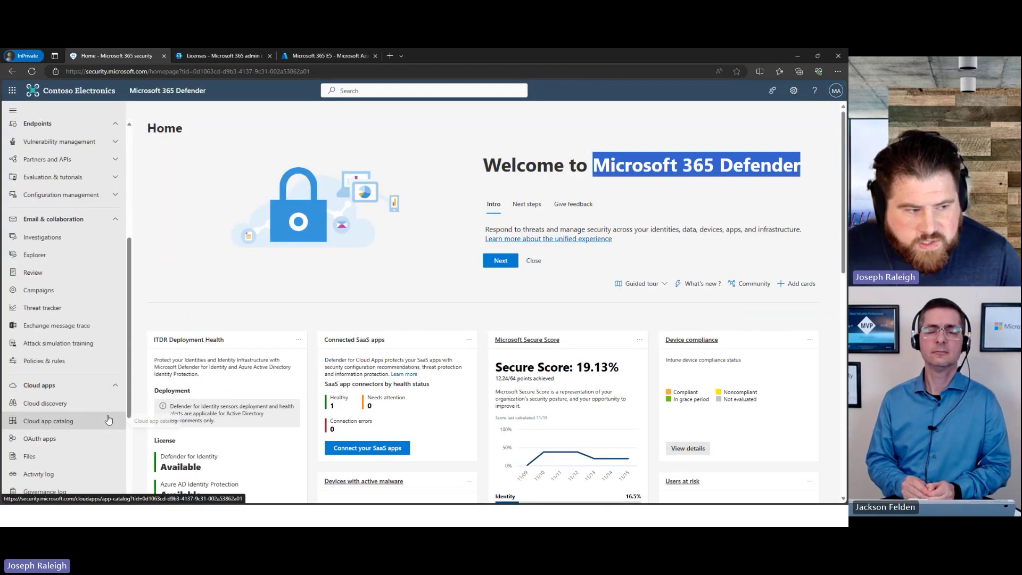
pyautogui.scroll(-3, 93, 373)
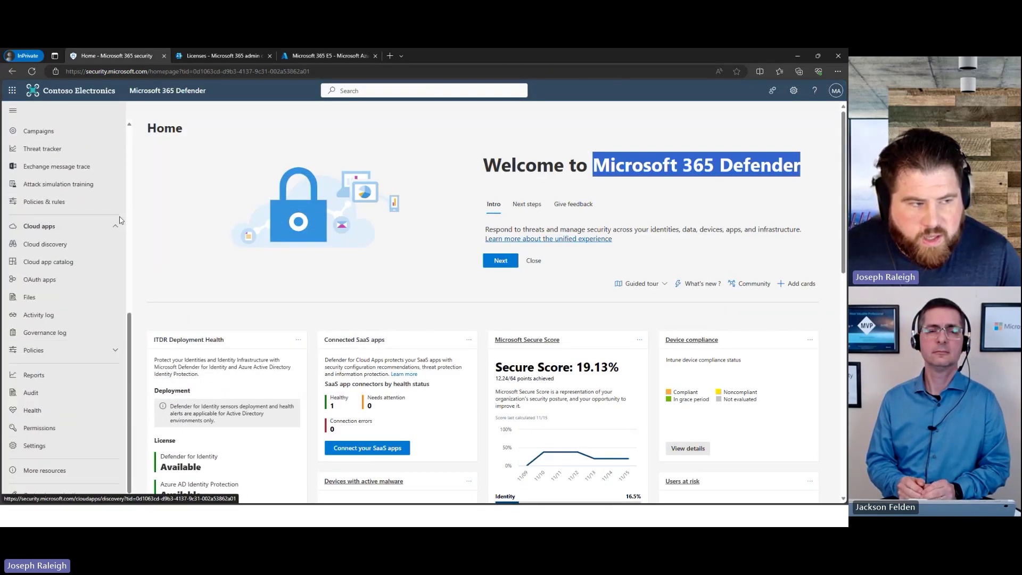
pyautogui.scroll(5, 74, 319)
pyautogui.scroll(-5, 75, 320)
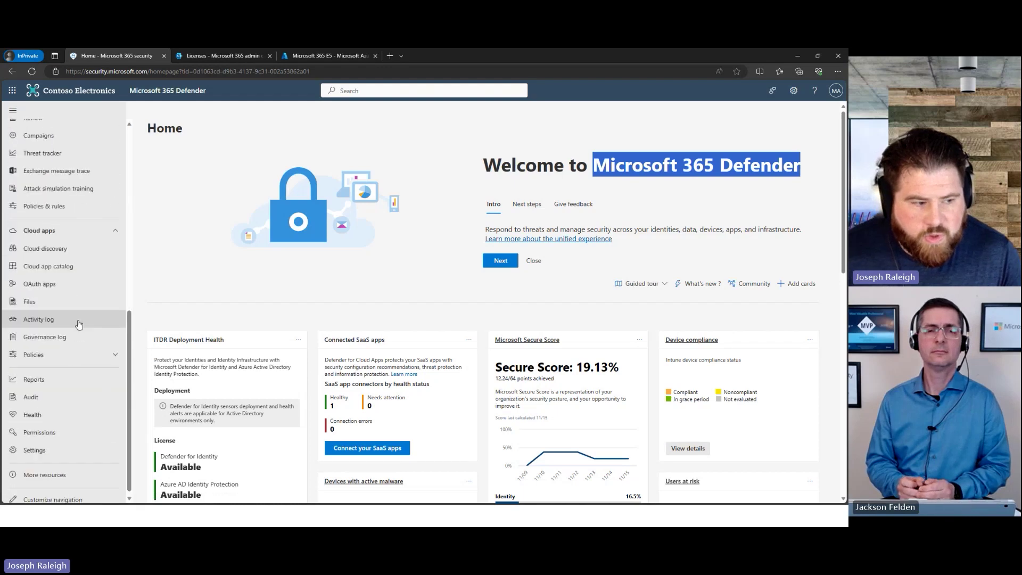
pyautogui.click(25, 451)
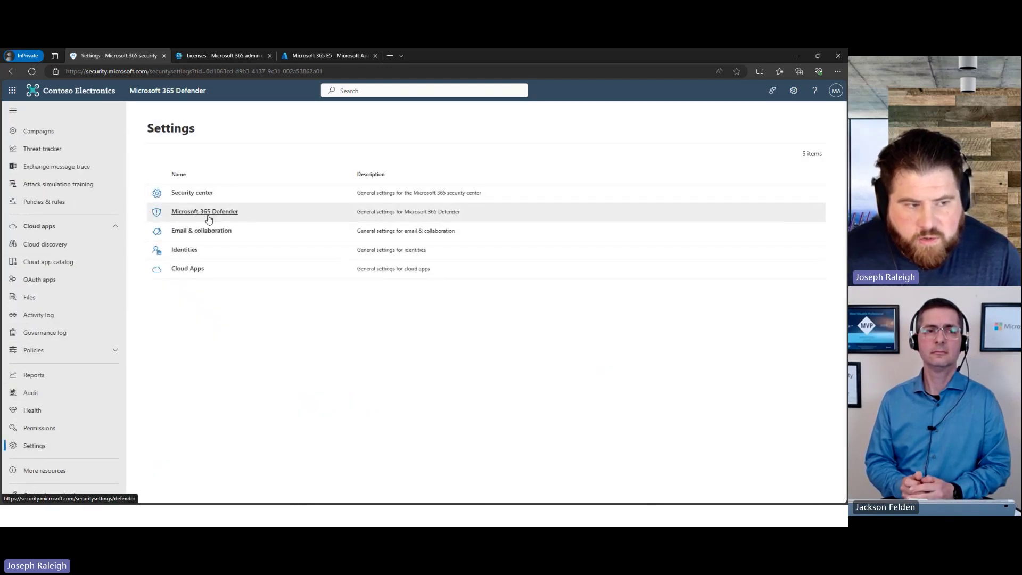
pyautogui.click(223, 212)
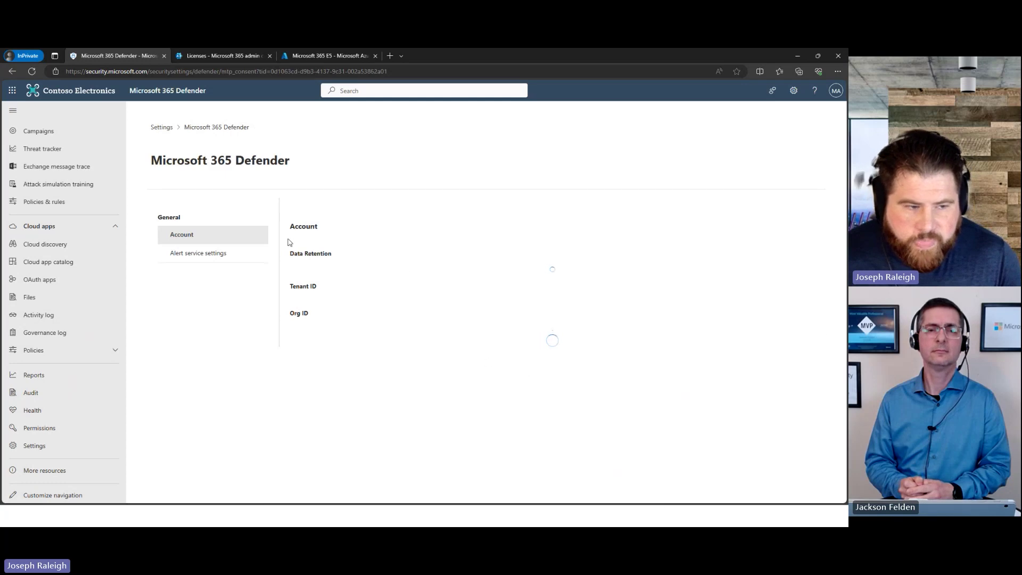
pyautogui.click(161, 128)
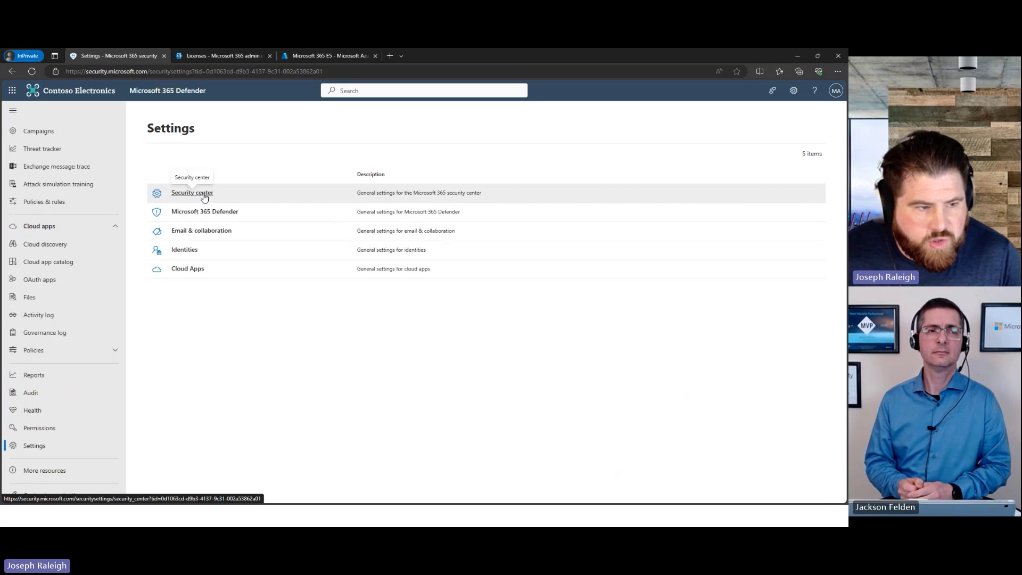
pyautogui.scroll(8, 107, 264)
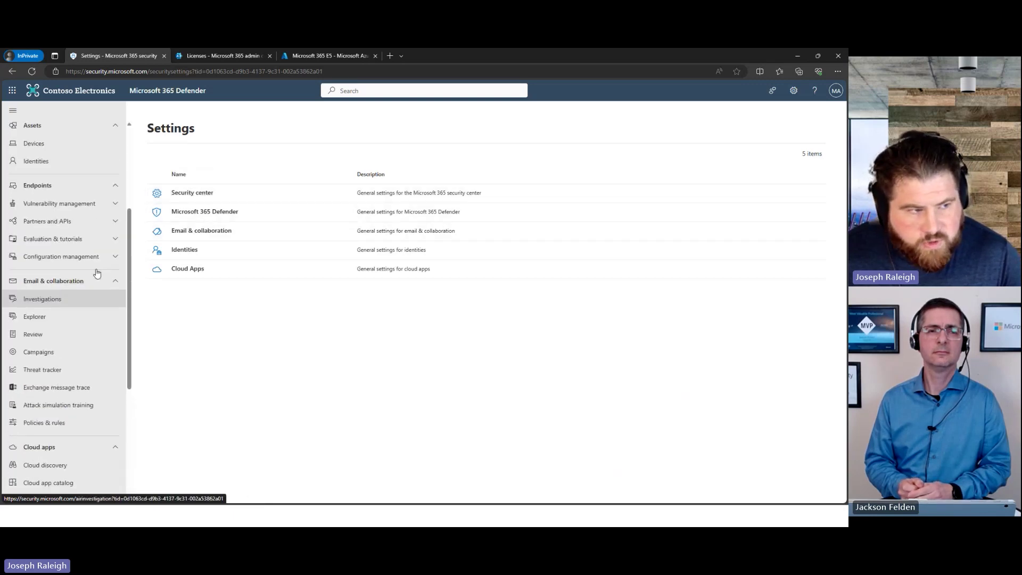
# Open Alerts under Incidents & alerts, then switch to the Work window's Home dashboard.
pyautogui.click(36, 146)
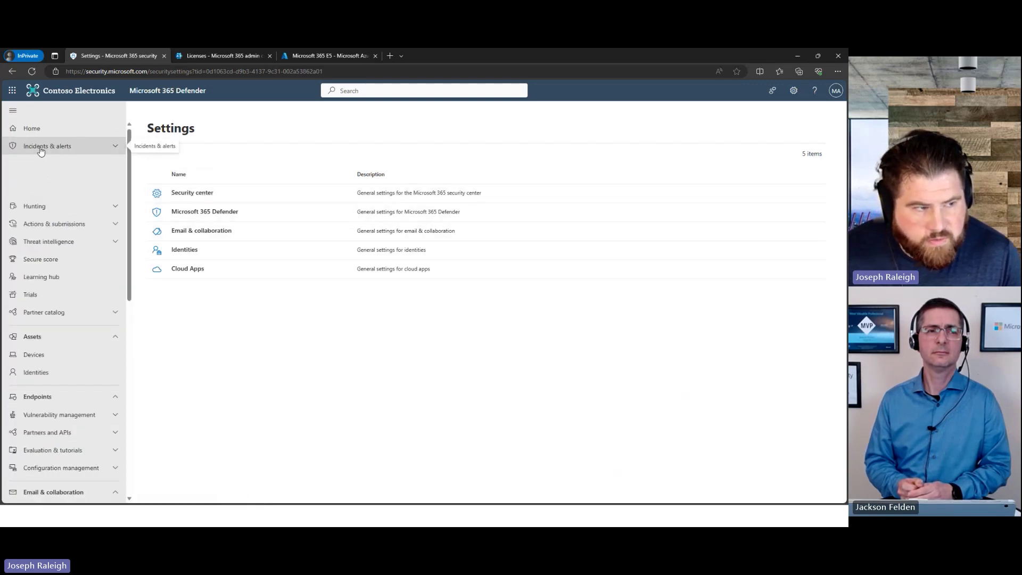
pyautogui.click(31, 175)
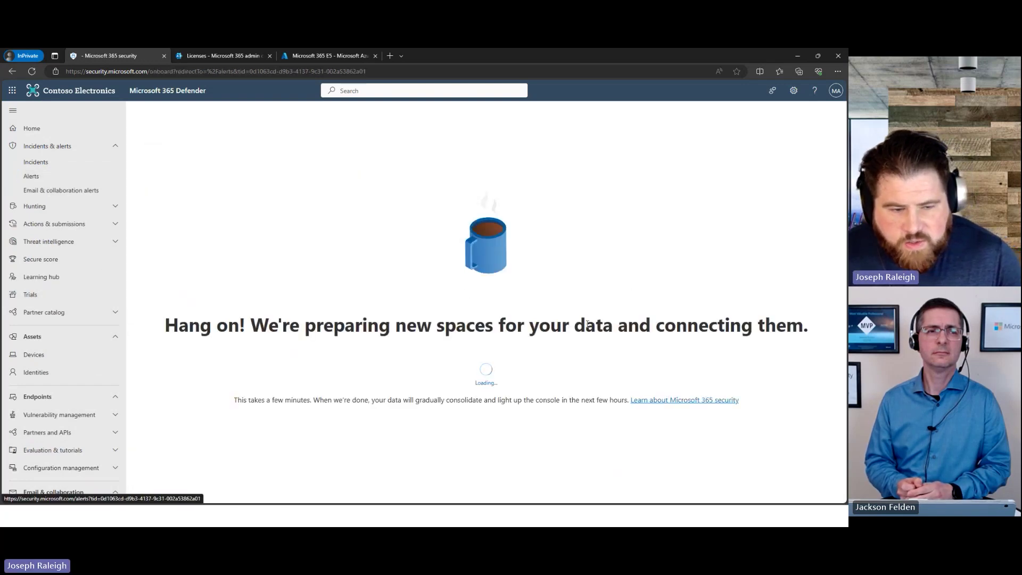
pyautogui.moveTo(826, 336); pyautogui.dragTo(189, 318)
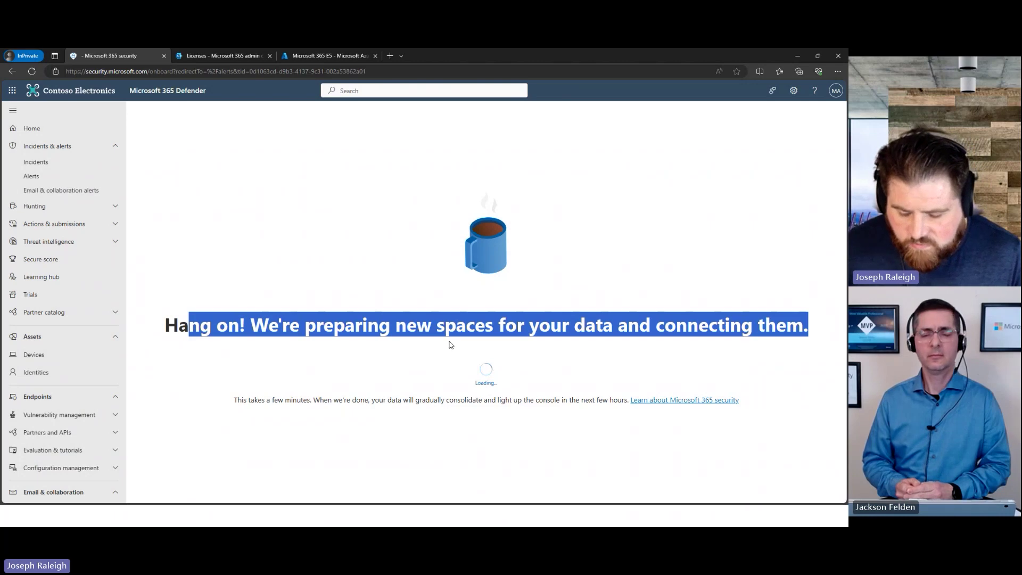
pyautogui.hotkey('alt', 'Tab')
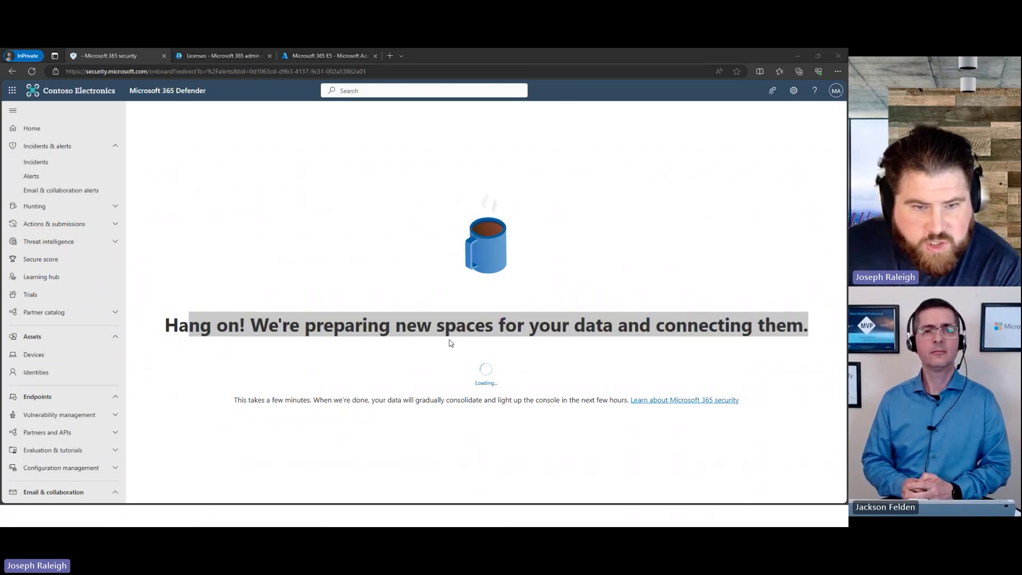
pyautogui.hotkey('alt', 'Tab')
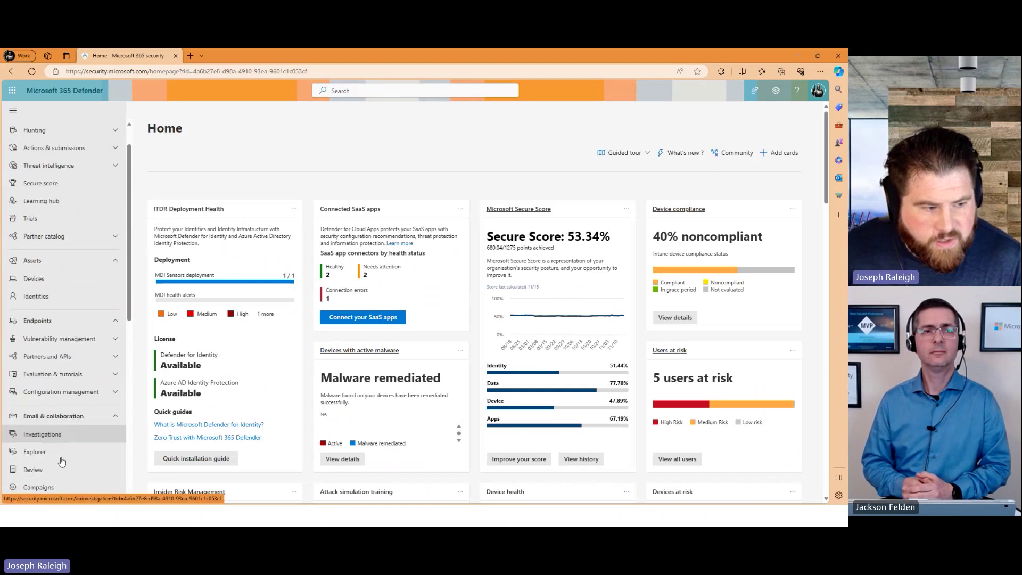
# Open the Endpoints settings in the Work window, then minimize that window.
pyautogui.scroll(-10, 45, 452)
pyautogui.click(43, 446)
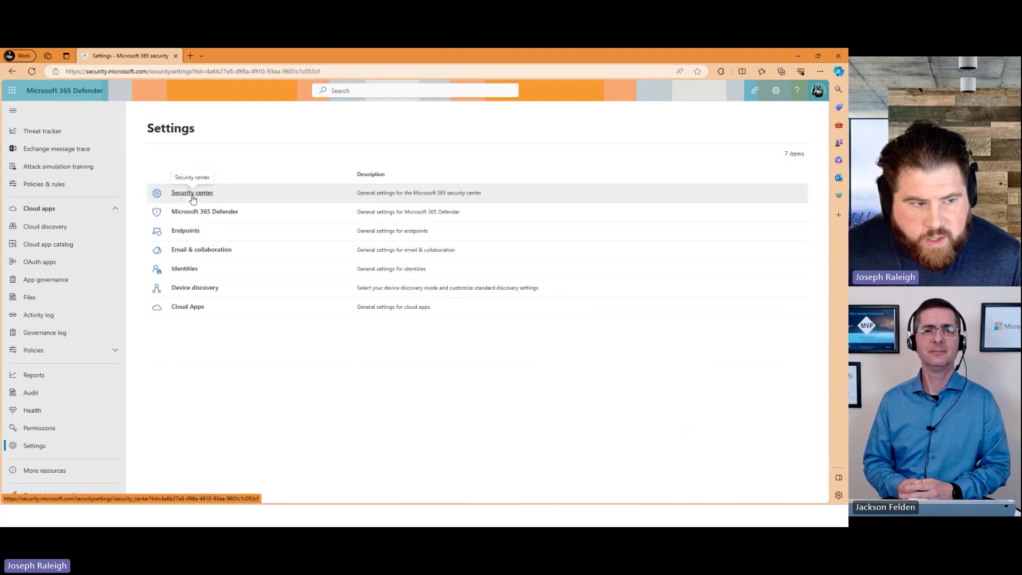
pyautogui.click(185, 231)
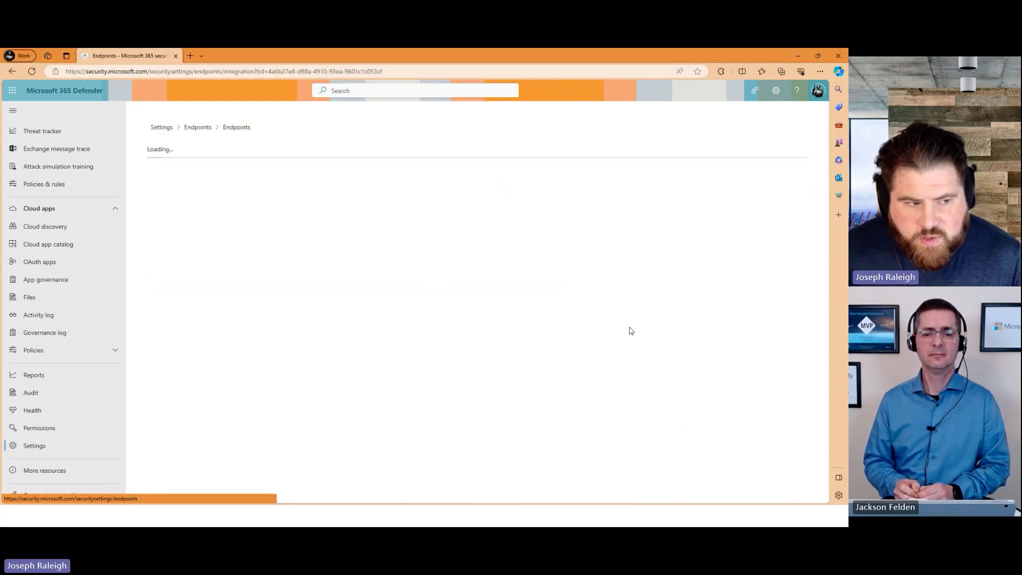
pyautogui.click(799, 55)
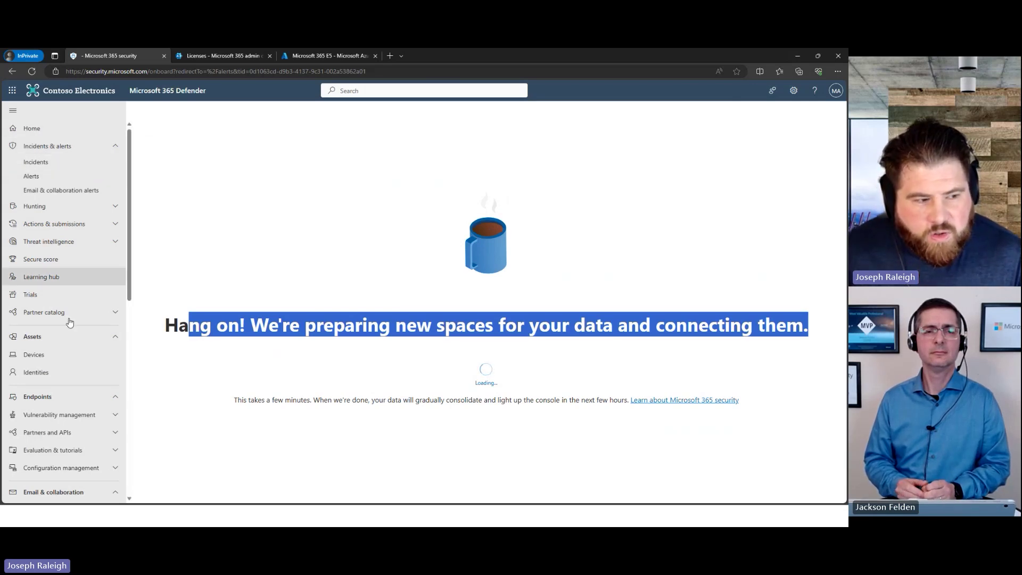
# Show the five-area Settings list, then minimize the InPrivate window to reveal the Introduction slide.
pyautogui.scroll(-6, 68, 405)
pyautogui.scroll(-2, 55, 440)
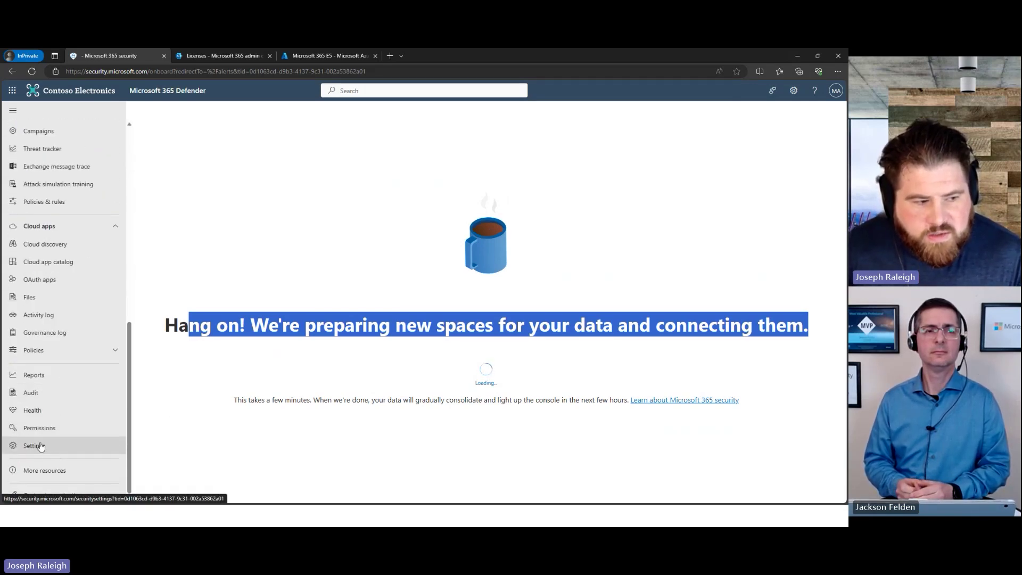
pyautogui.click(37, 446)
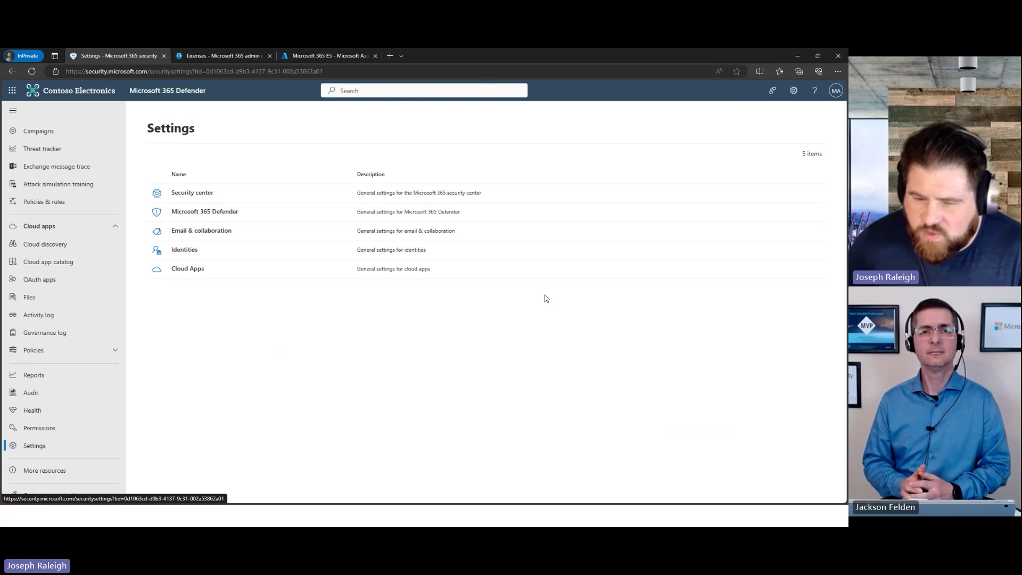
pyautogui.click(796, 56)
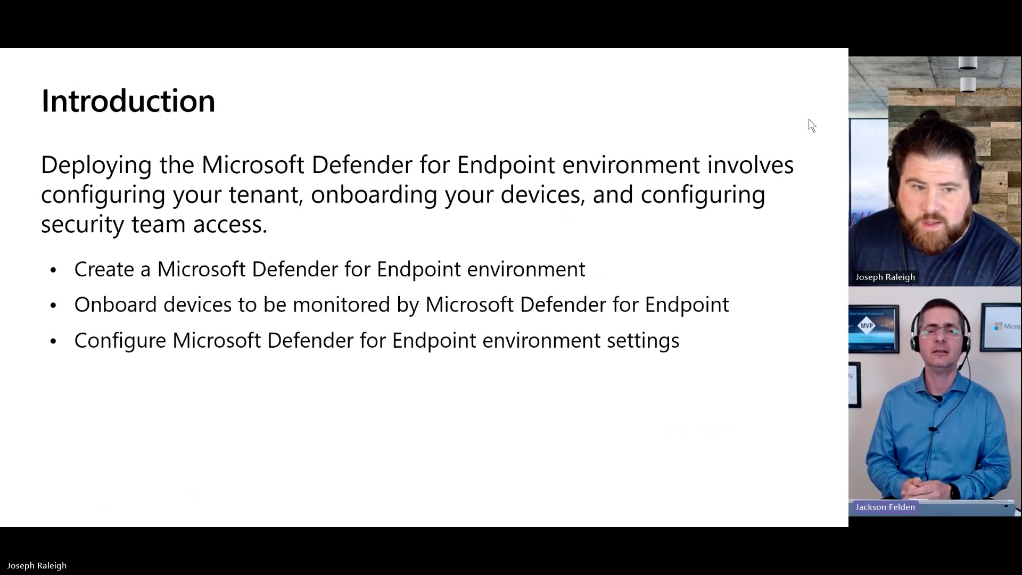
# Switch back to the Work Edge window and open its Settings list of seven categories.
pyautogui.hotkey('alt', 'Tab')
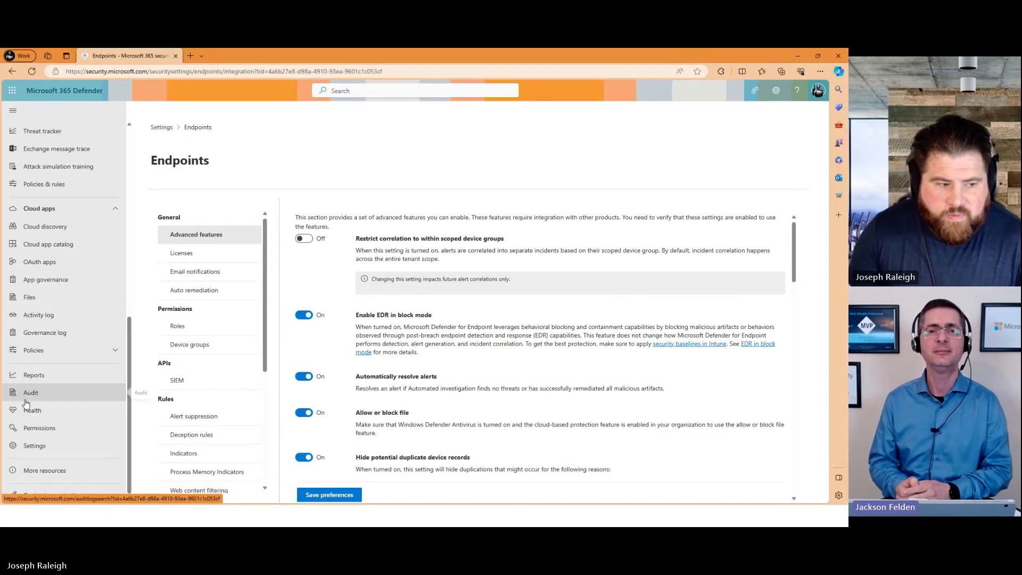
pyautogui.click(31, 446)
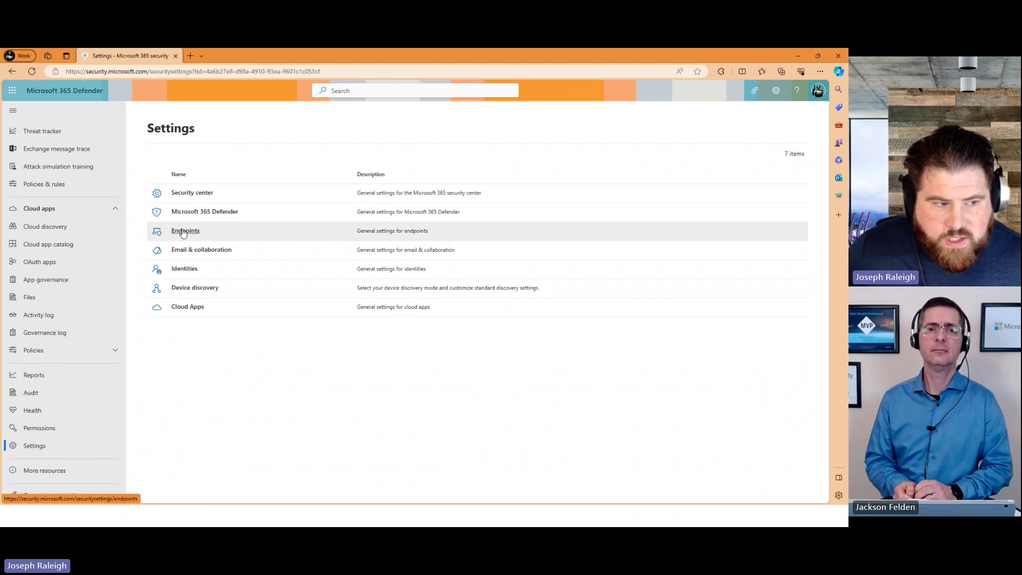
# Move between Microsoft 365 Defender and Security center settings, ending on the Defender Account page.
pyautogui.click(189, 213)
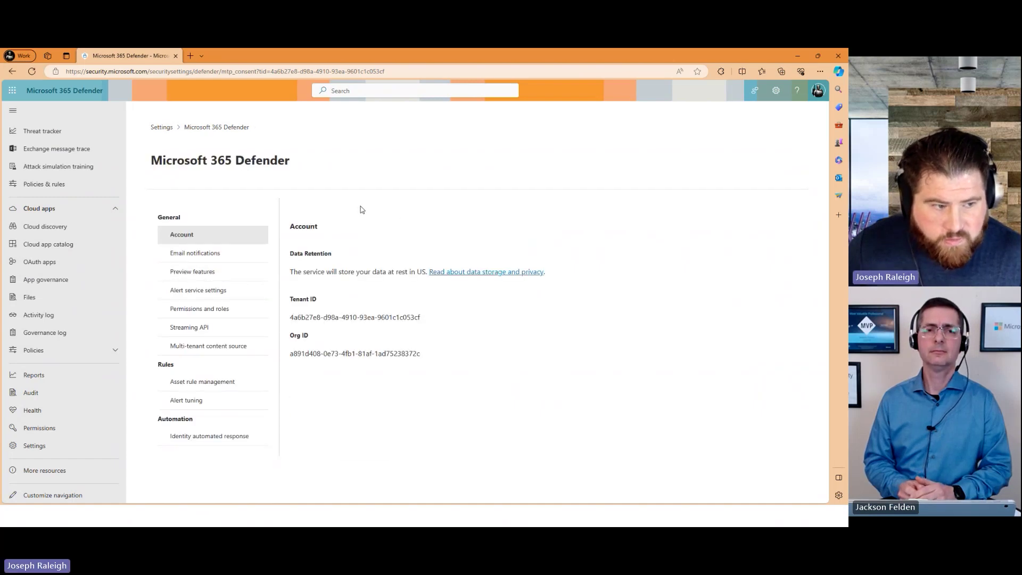
pyautogui.hotkey('alt', 'Left')
pyautogui.click(176, 194)
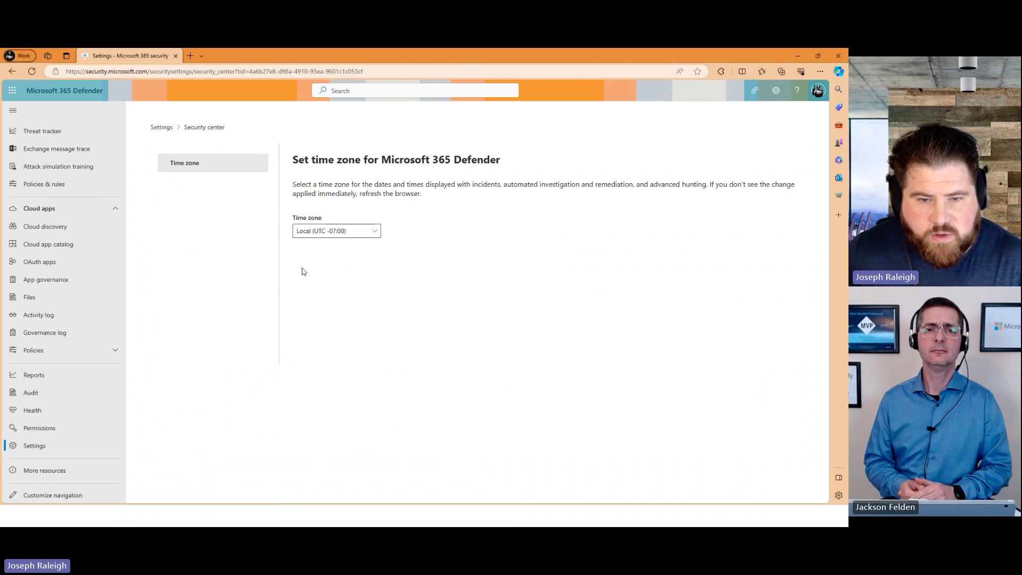
pyautogui.hotkey('alt', 'Left')
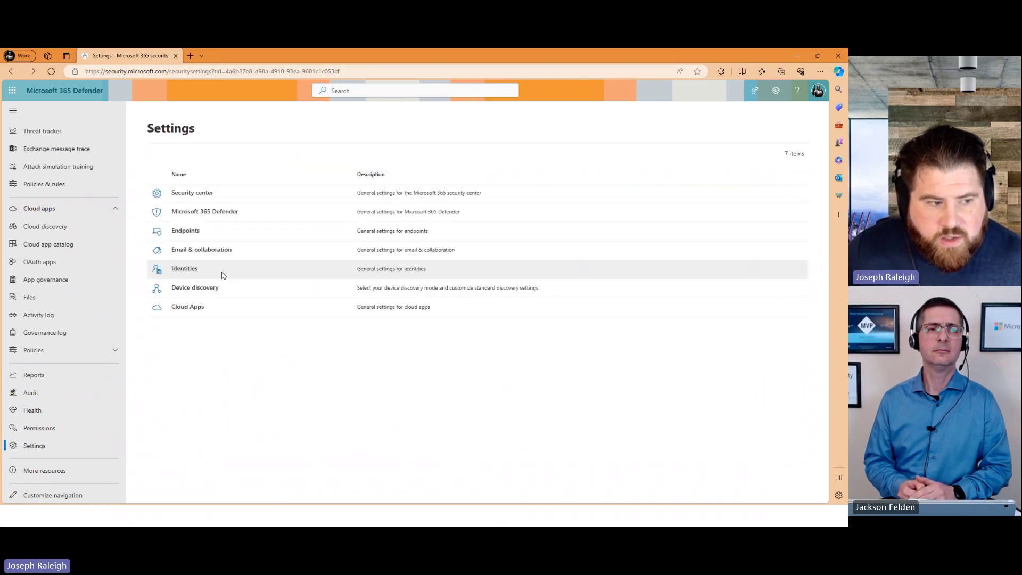
pyautogui.click(197, 212)
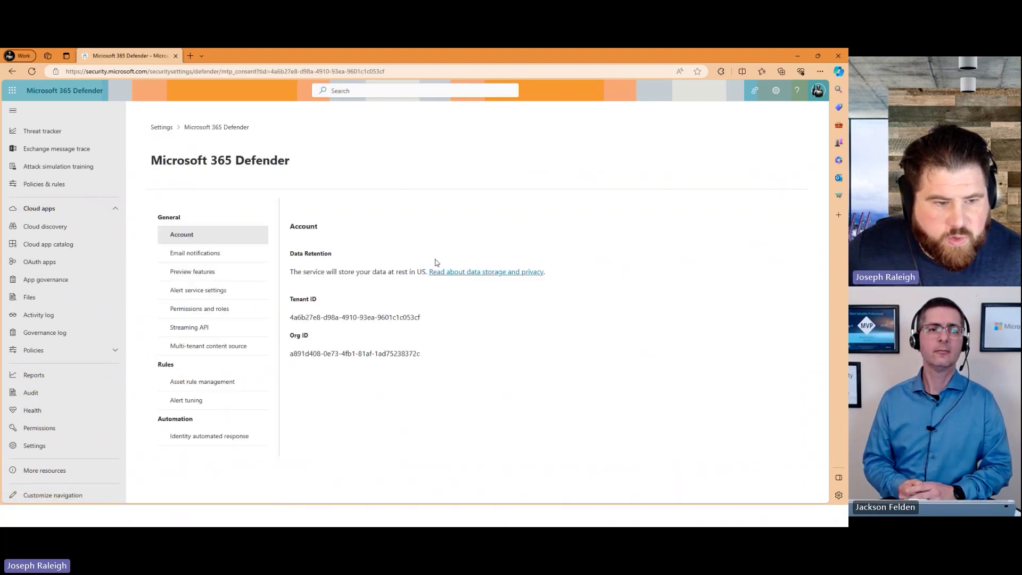
pyautogui.click(161, 126)
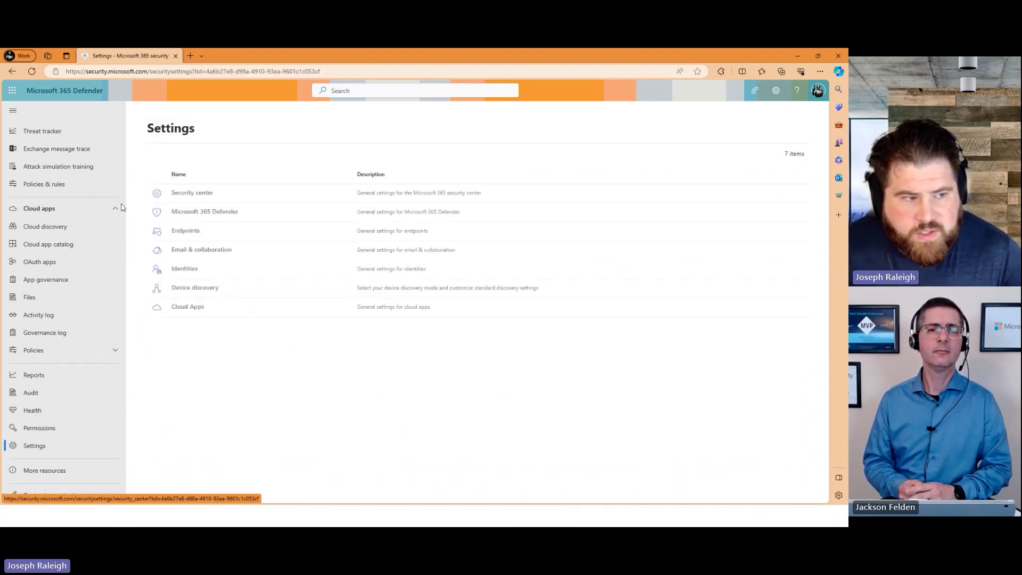
pyautogui.click(192, 212)
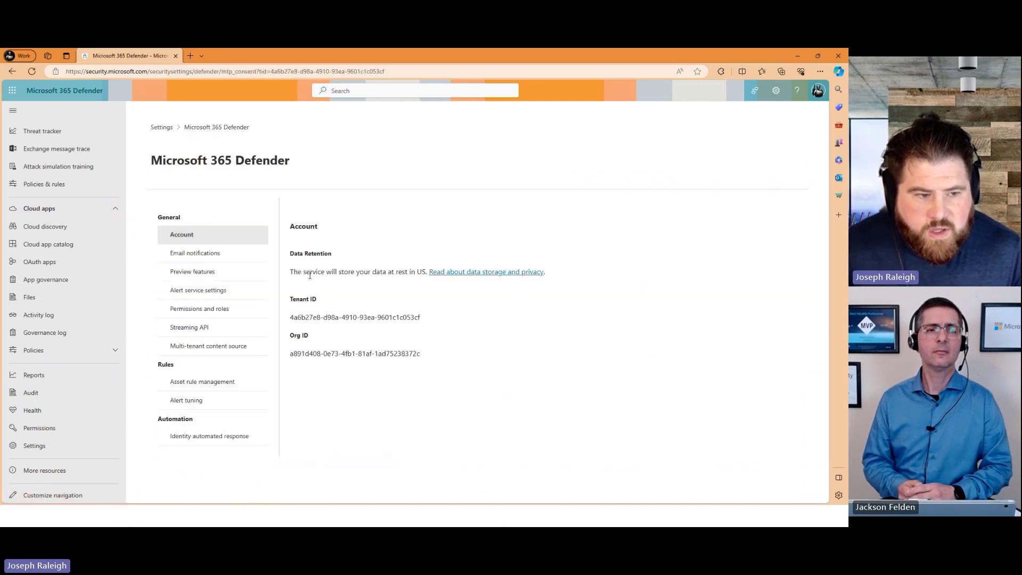
# Highlight the data retention sentence and the Tenant and Org ID details, then zoom in.
pyautogui.moveTo(298, 271); pyautogui.dragTo(412, 270)
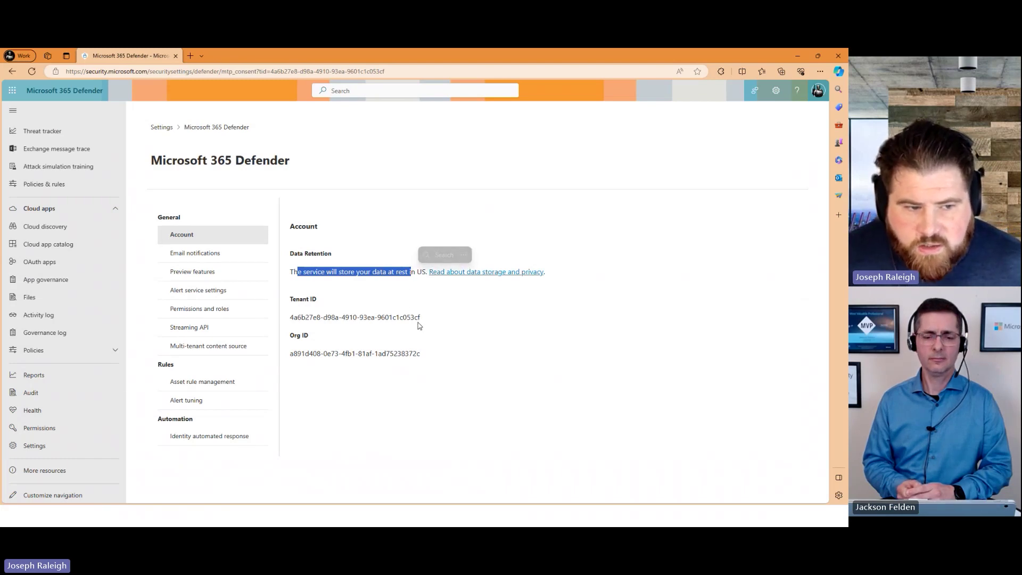
pyautogui.moveTo(428, 329); pyautogui.dragTo(337, 346)
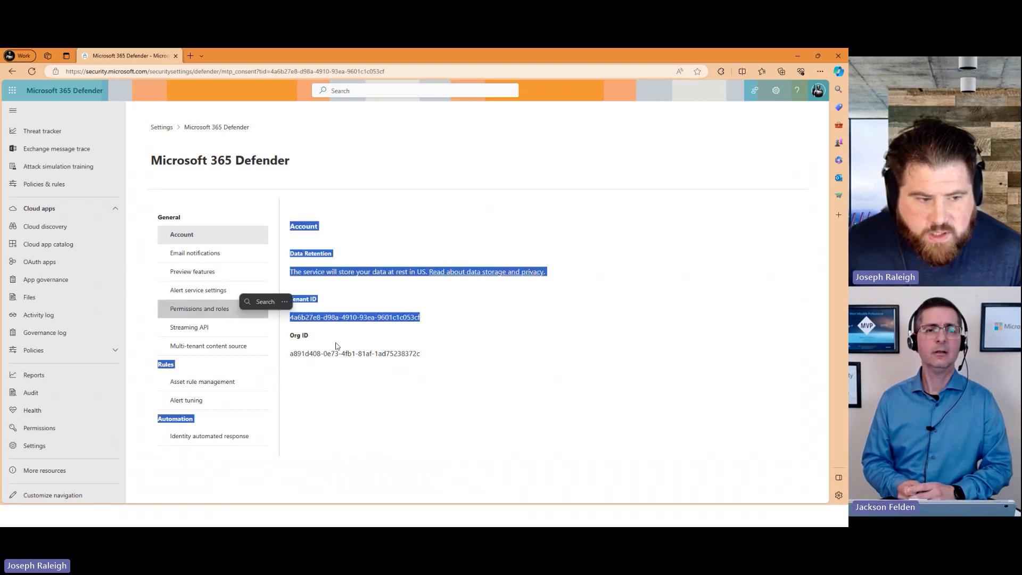
pyautogui.moveTo(423, 355); pyautogui.dragTo(324, 355)
pyautogui.click(497, 306)
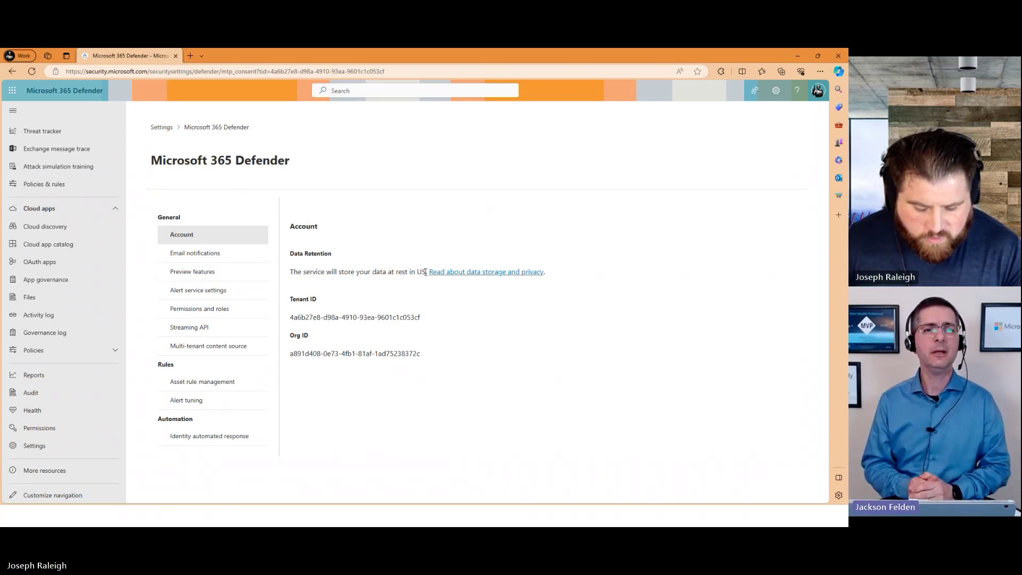
pyautogui.hotkey('ctrl', '+')
pyautogui.hotkey('ctrl', '+')
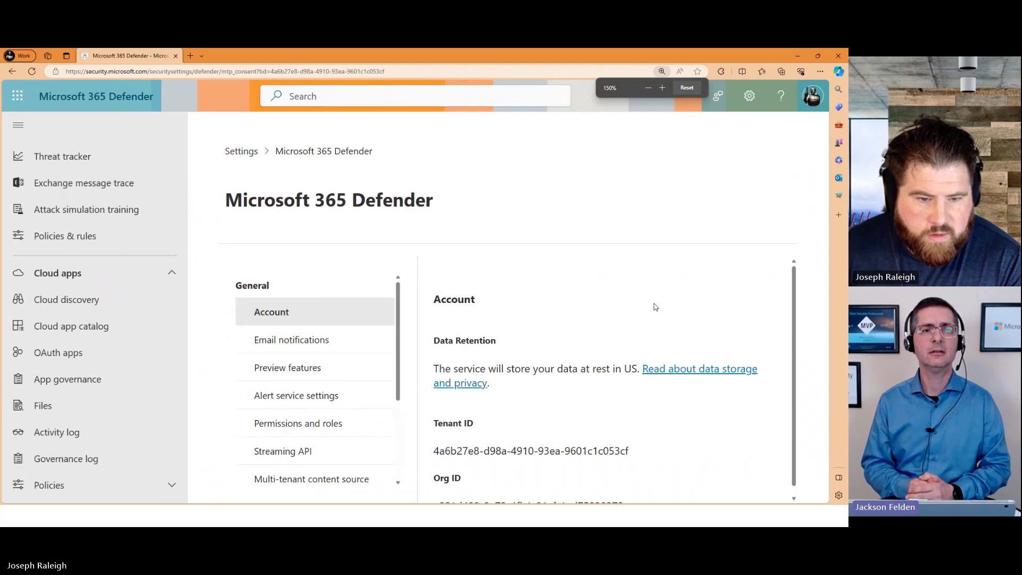
# Highlight the 'stored at rest in US' statement, then advance the presentation to 'Create your environment'.
pyautogui.scroll(-1, 699, 403)
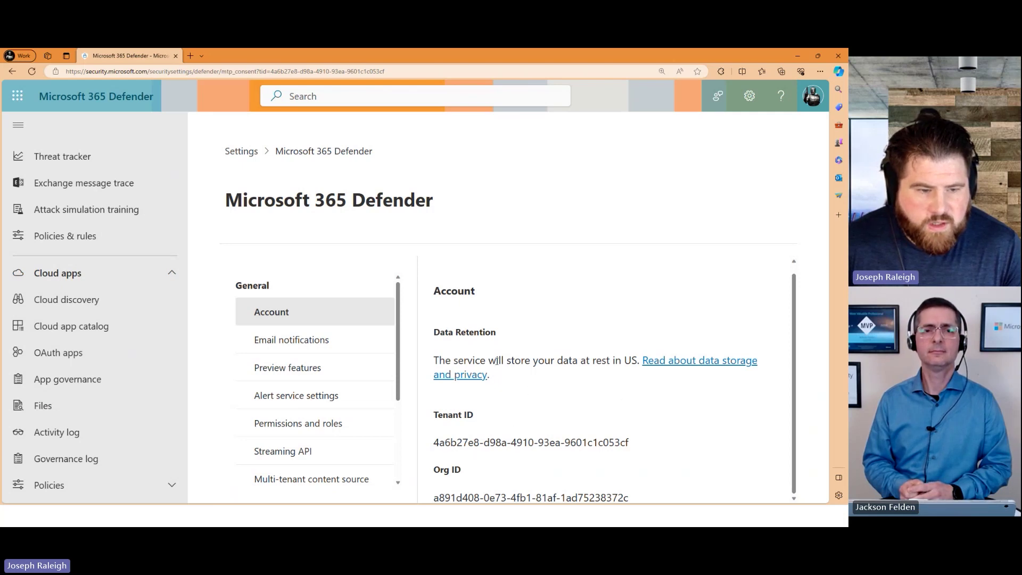
pyautogui.moveTo(638, 361); pyautogui.dragTo(485, 361)
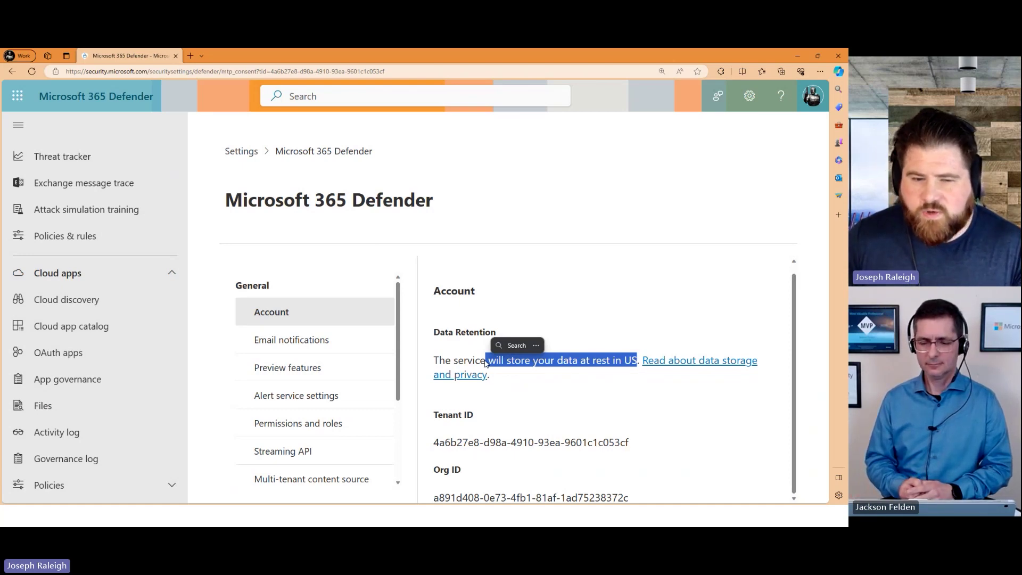
pyautogui.click(629, 359)
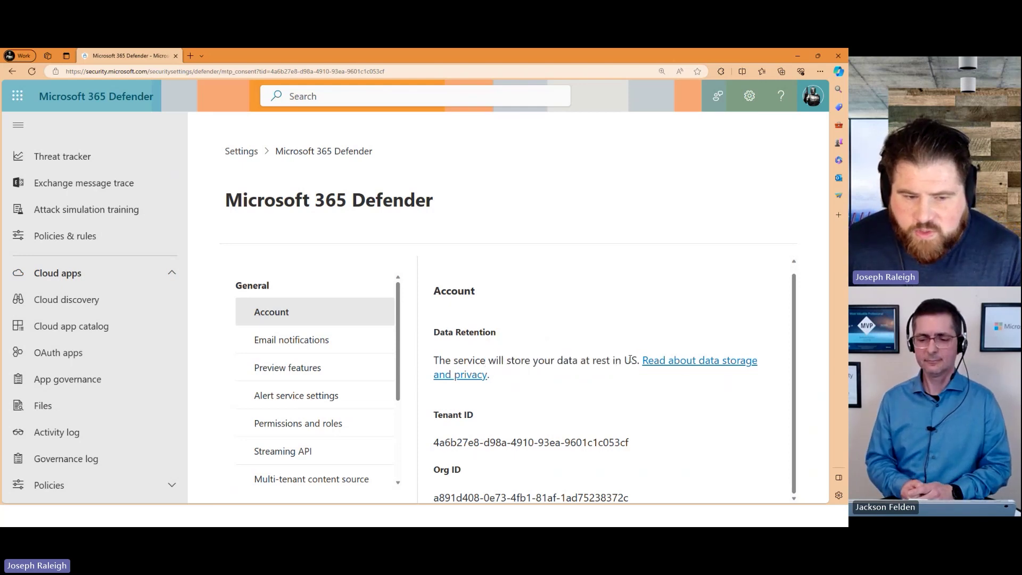
pyautogui.moveTo(634, 360); pyautogui.dragTo(615, 361)
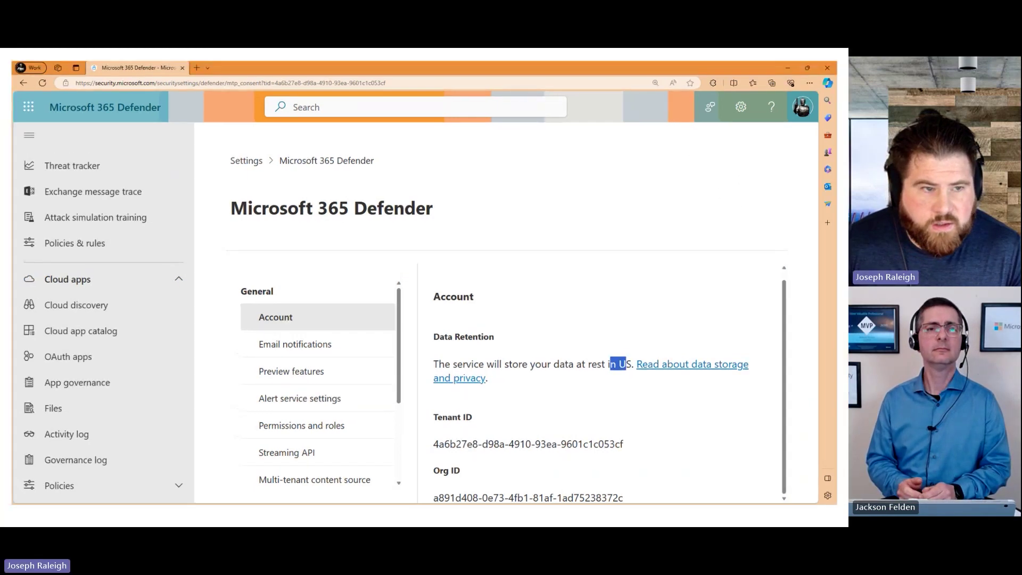
pyautogui.hotkey('alt', 'Tab')
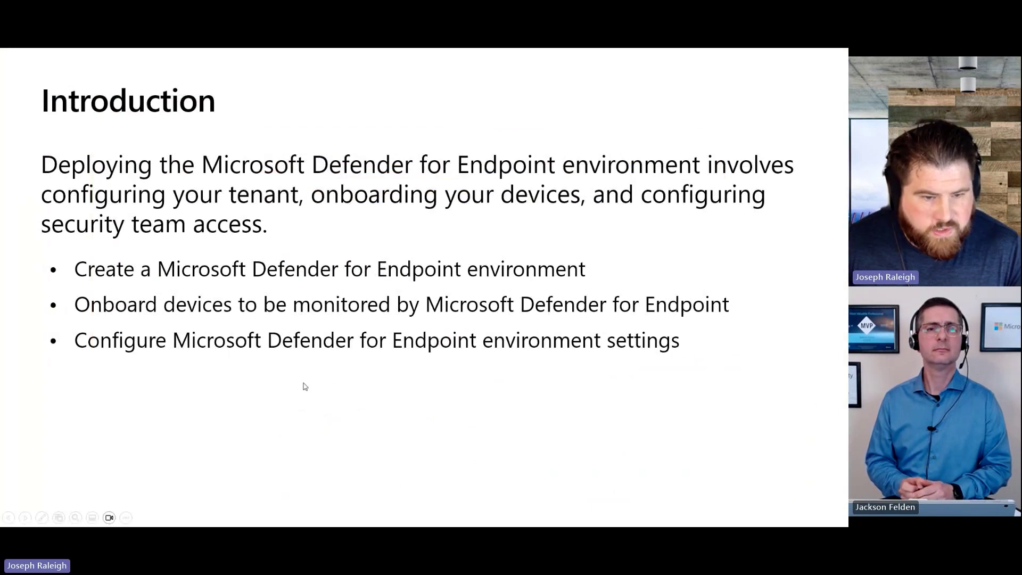
pyautogui.press('Right')
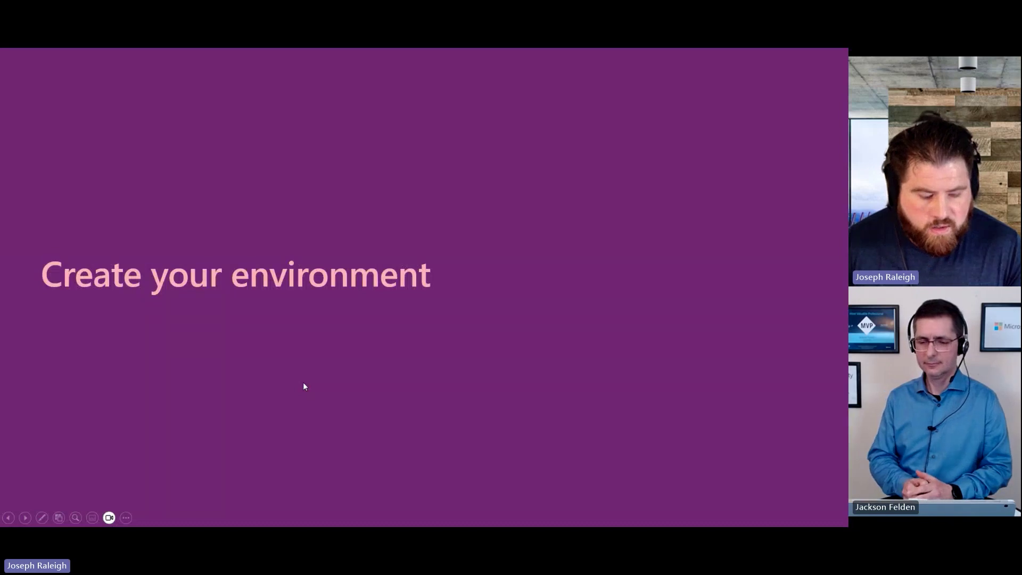
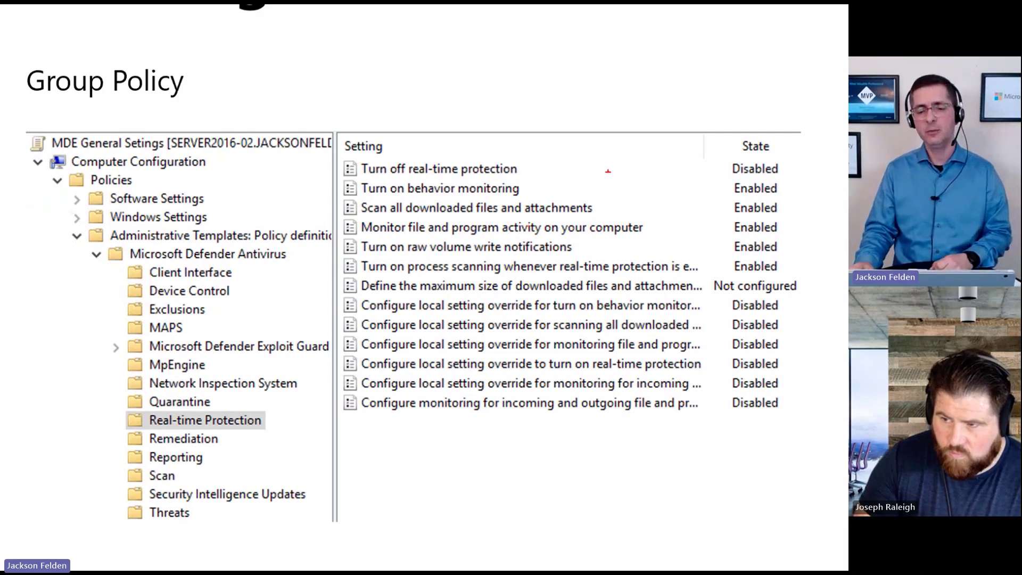
# Return to the full MDE deployment slide, underline Configuration Manager in red, then clear the ink.
pyautogui.press('Right')
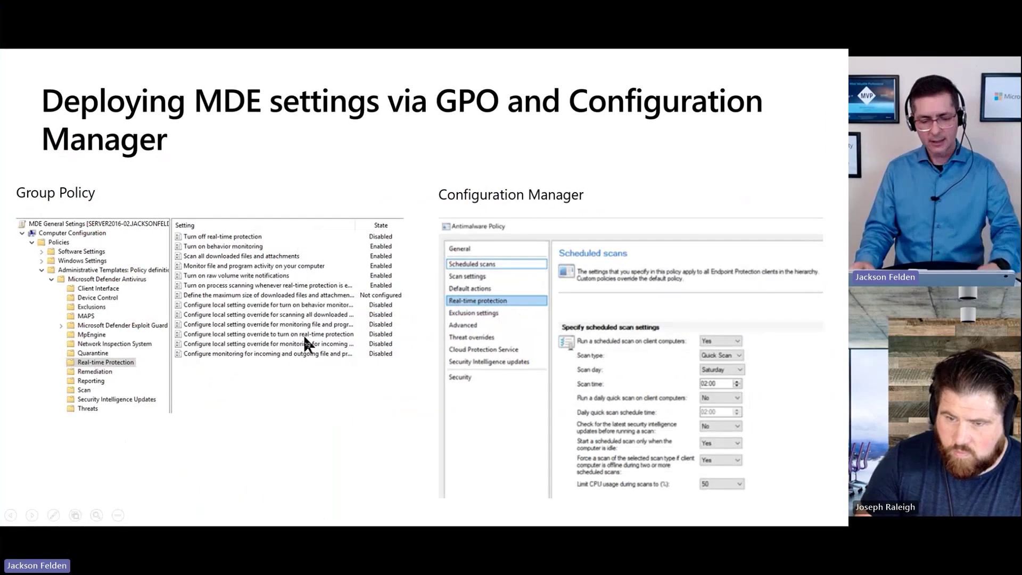
pyautogui.hotkey('ctrl', 'l')
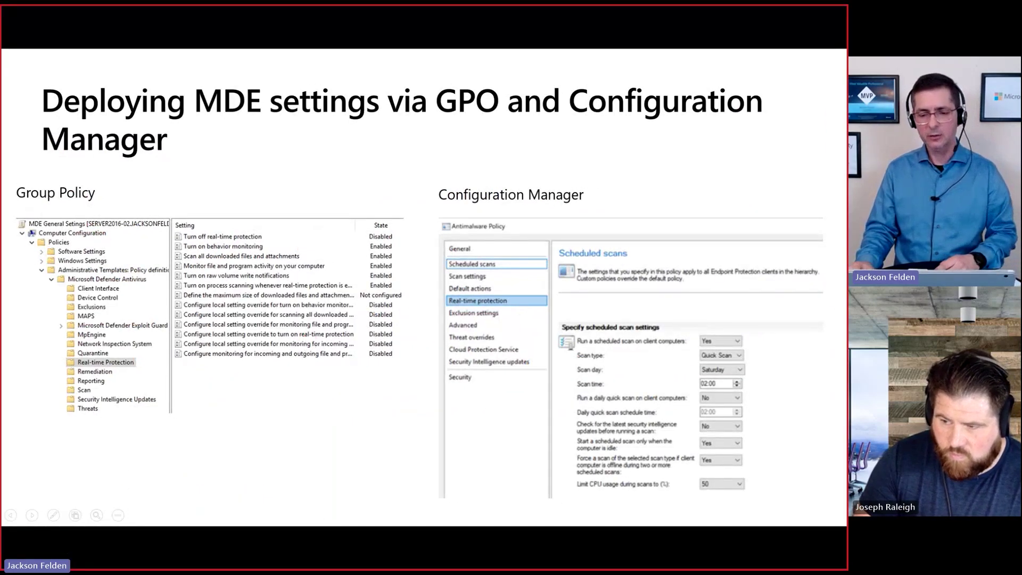
pyautogui.moveTo(444, 211); pyautogui.dragTo(620, 207)
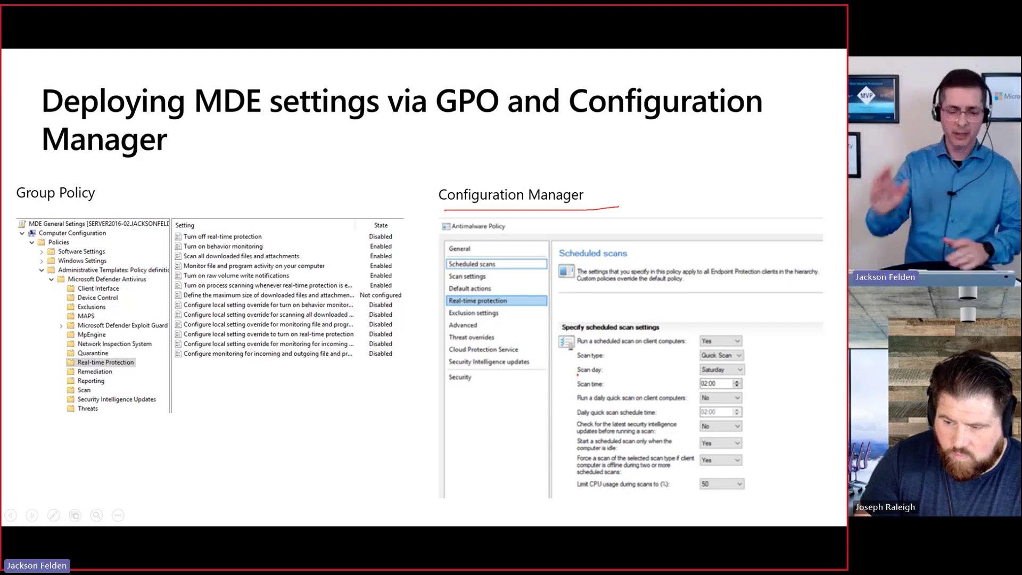
pyautogui.press('Escape')
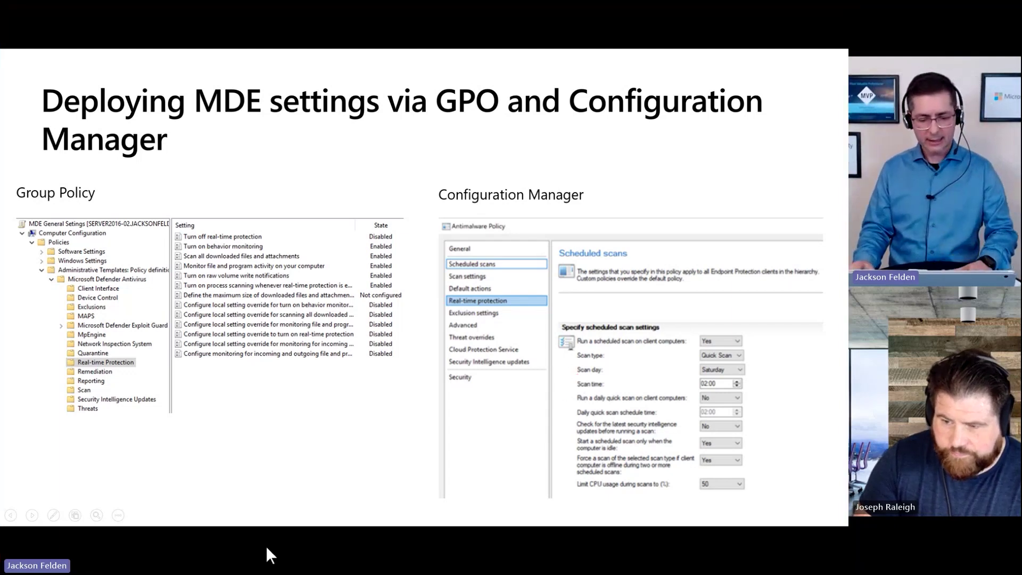
pyautogui.press('super')
# Switch to the Defender portal in Edge and go to Endpoint security policies under Configuration management.
pyautogui.click(316, 560)
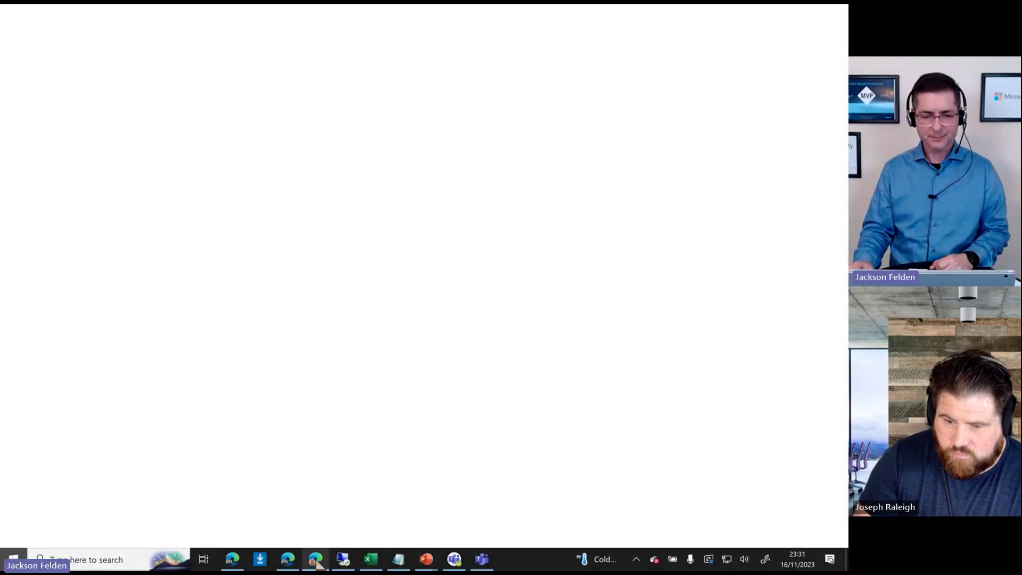
pyautogui.moveTo(171, 315); pyautogui.dragTo(148, 107)
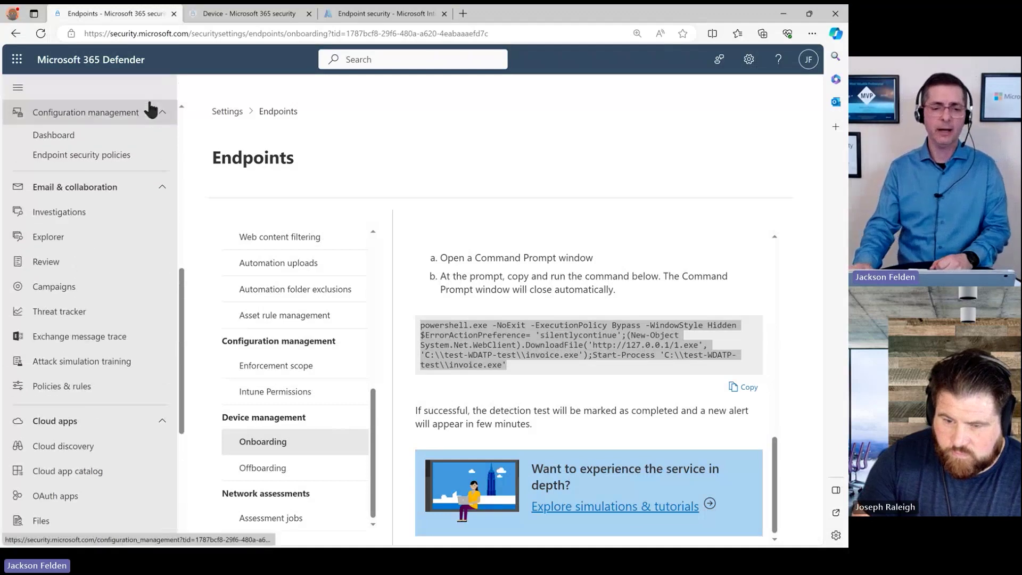
pyautogui.click(123, 33)
pyautogui.click(110, 34)
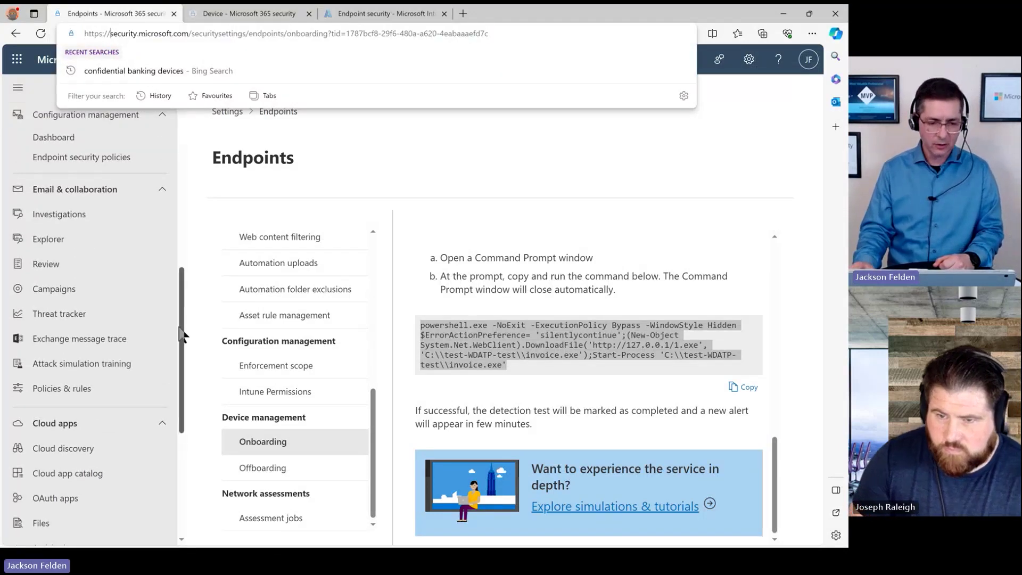
pyautogui.scroll(-5, 160, 366)
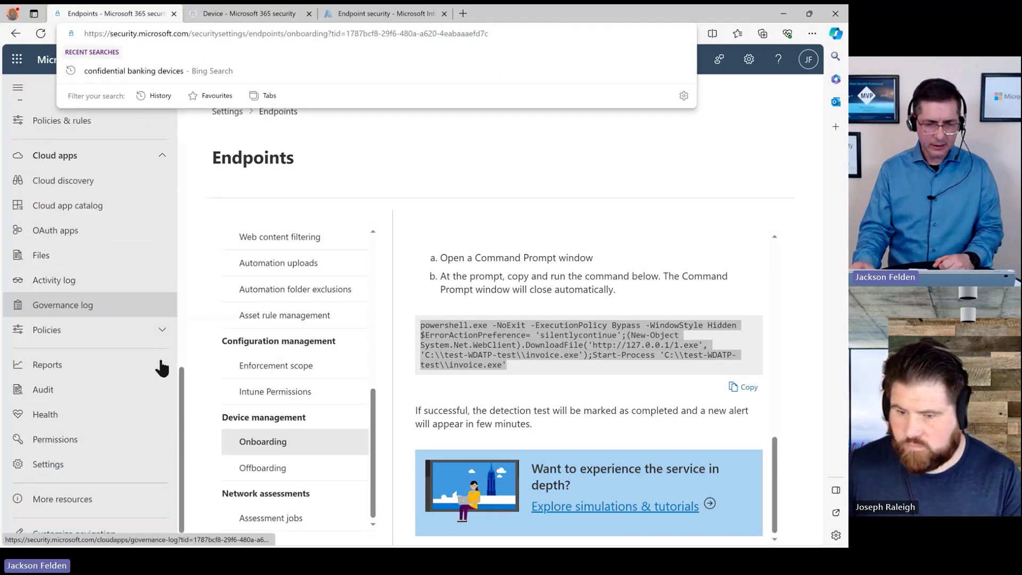
pyautogui.scroll(10, 161, 366)
pyautogui.scroll(-3, 153, 360)
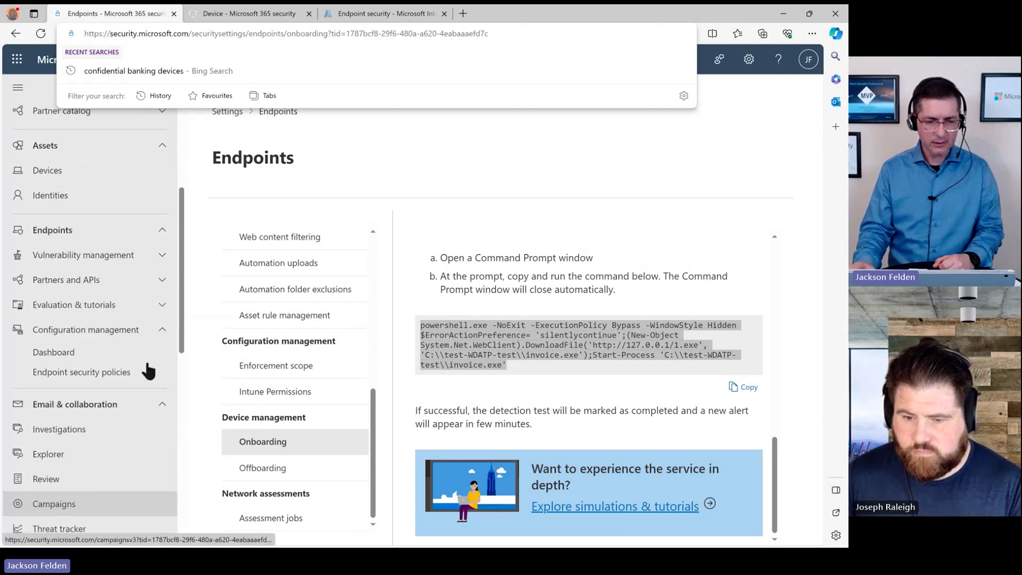
pyautogui.click(85, 373)
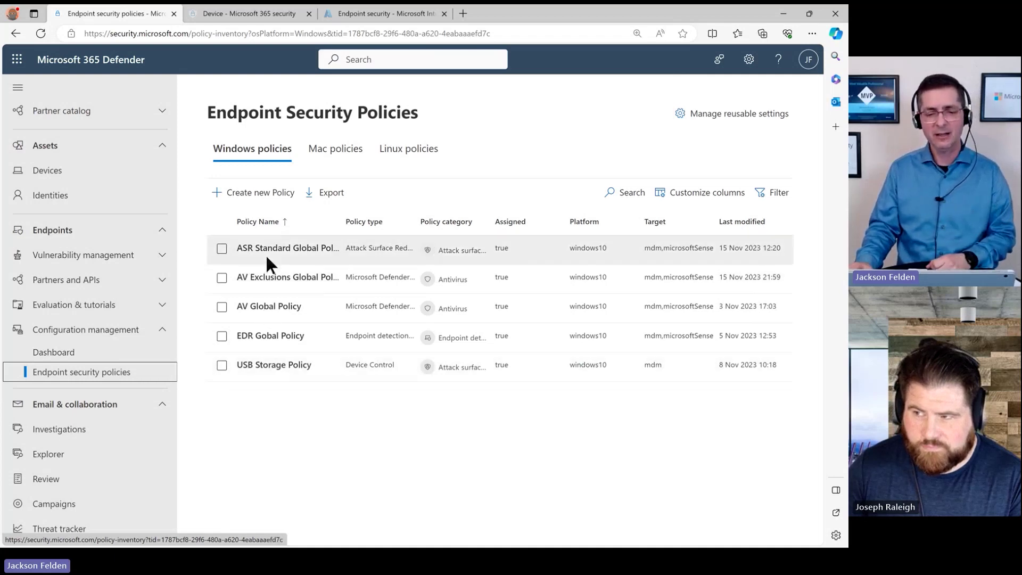
pyautogui.click(249, 203)
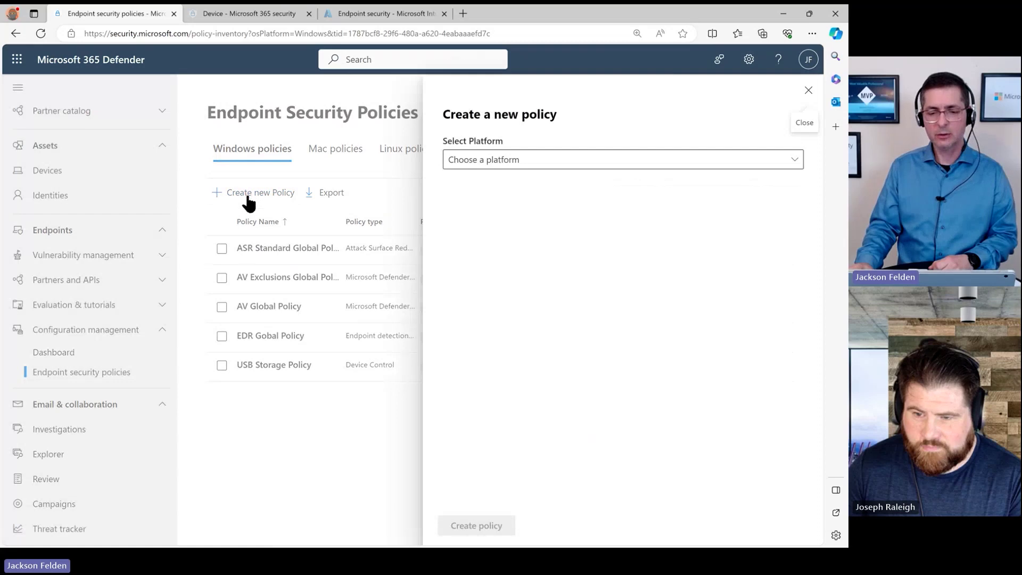
pyautogui.click(600, 168)
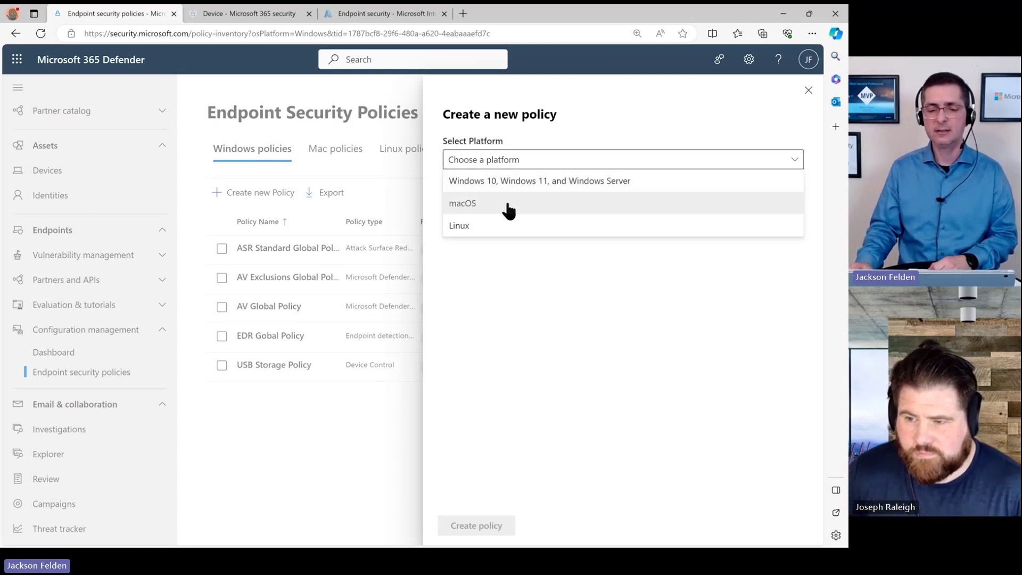
pyautogui.click(520, 183)
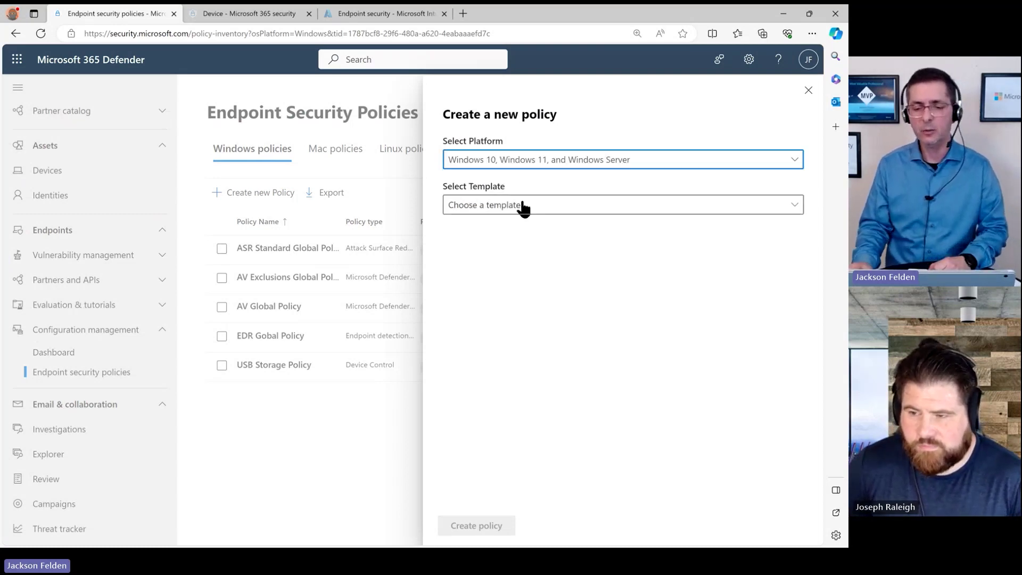
pyautogui.click(521, 205)
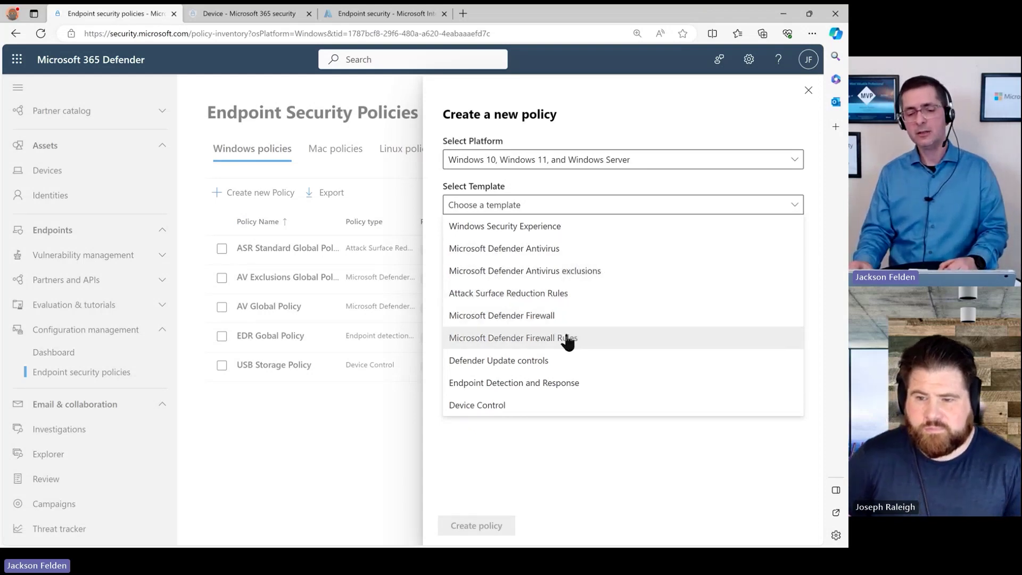
pyautogui.click(367, 459)
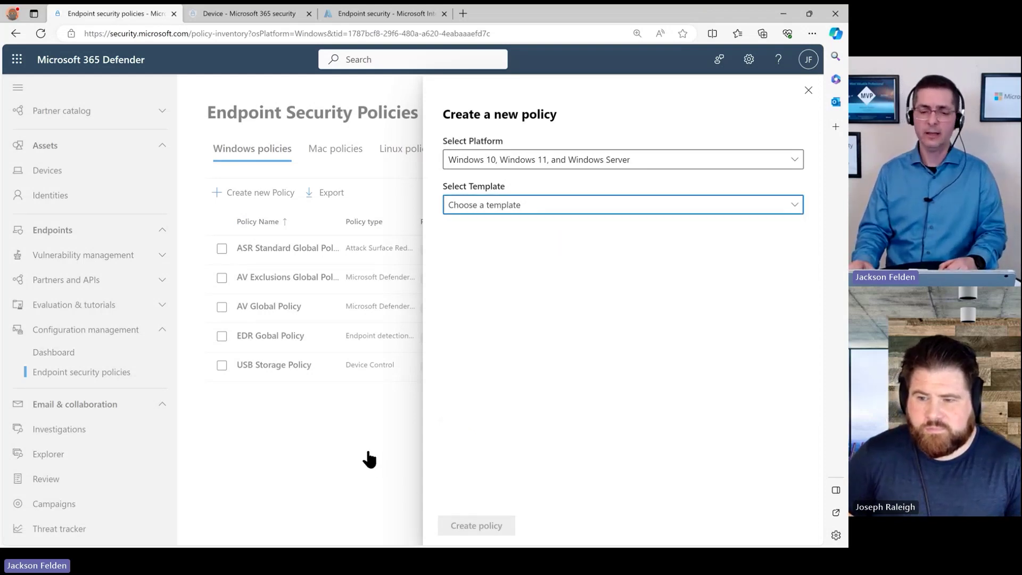
pyautogui.click(808, 90)
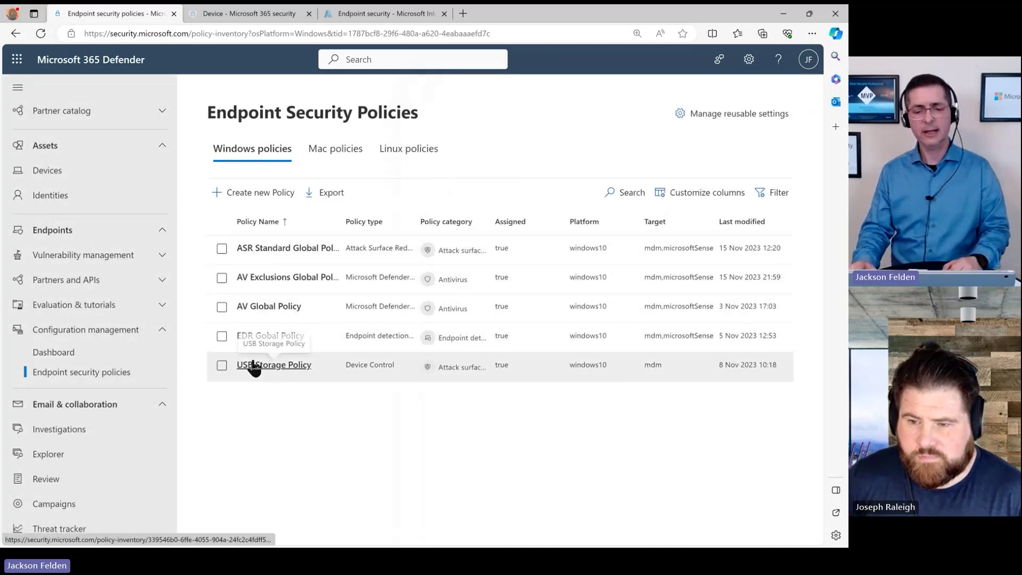
# Review AV Global Policy's settings, applied devices and assigned groups (Windows Servers, Windows Clients).
pyautogui.click(255, 309)
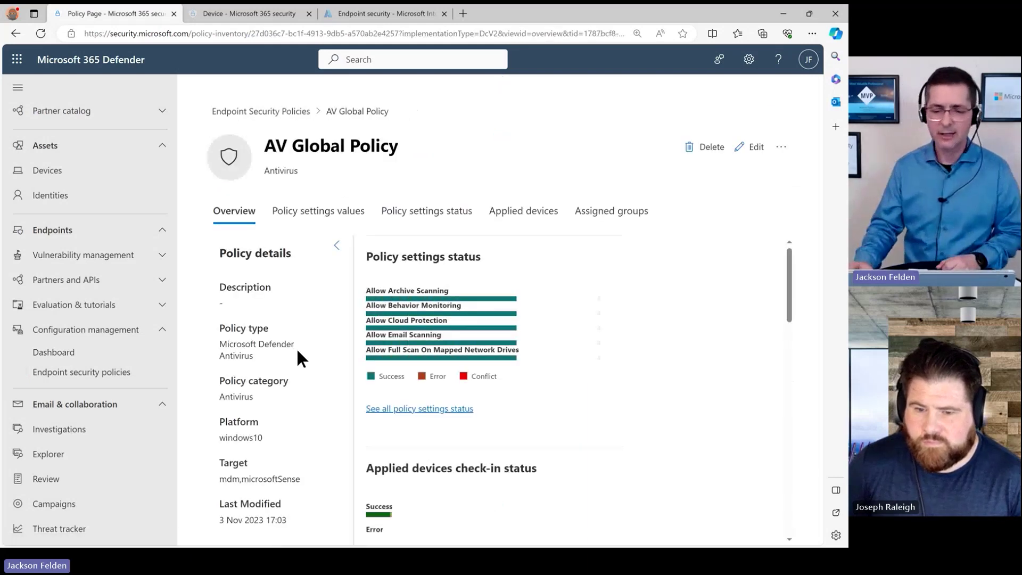
pyautogui.moveTo(591, 314)
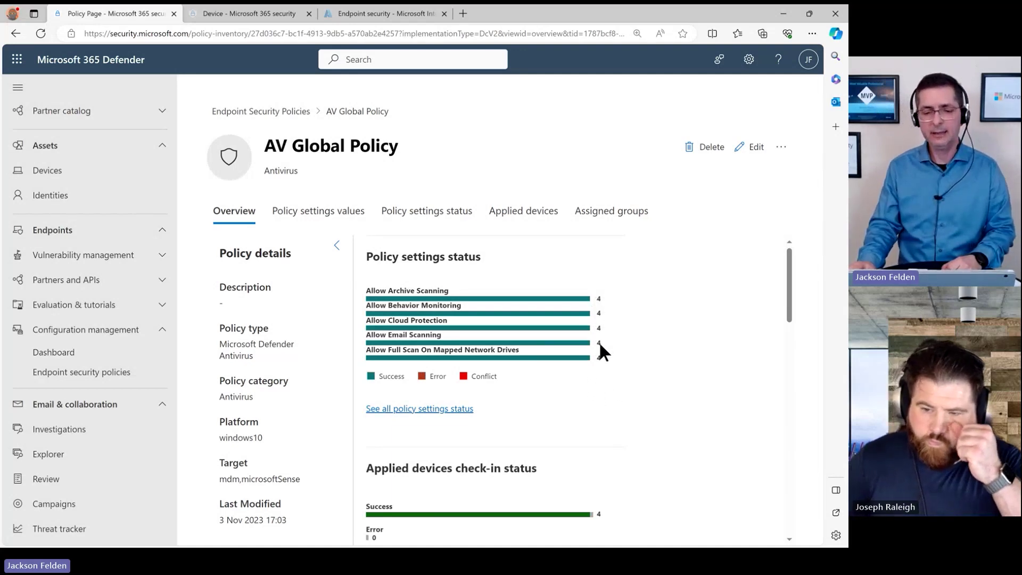
pyautogui.click(330, 224)
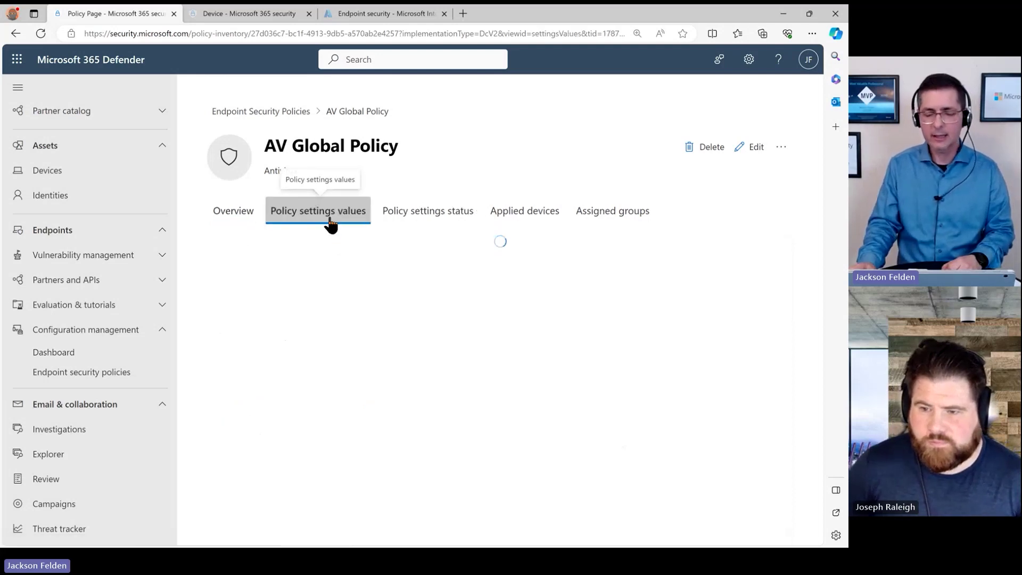
pyautogui.click(548, 249)
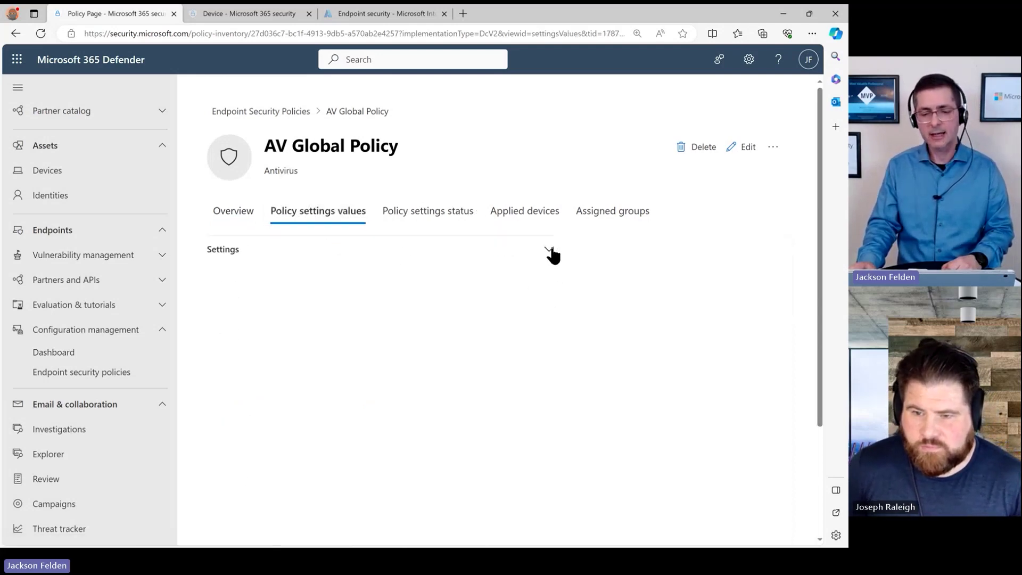
pyautogui.scroll(-3, 469, 311)
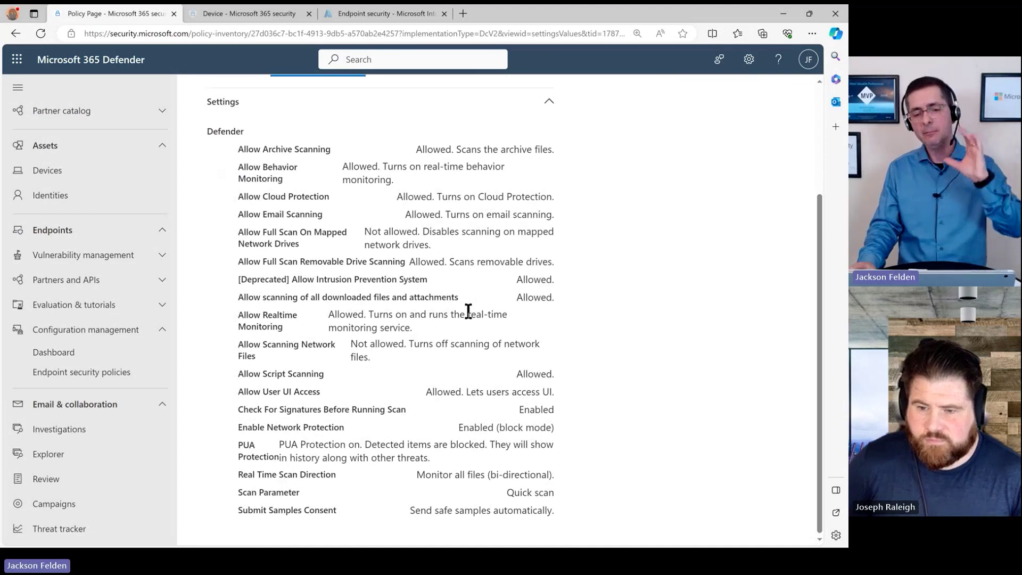
pyautogui.scroll(3, 469, 311)
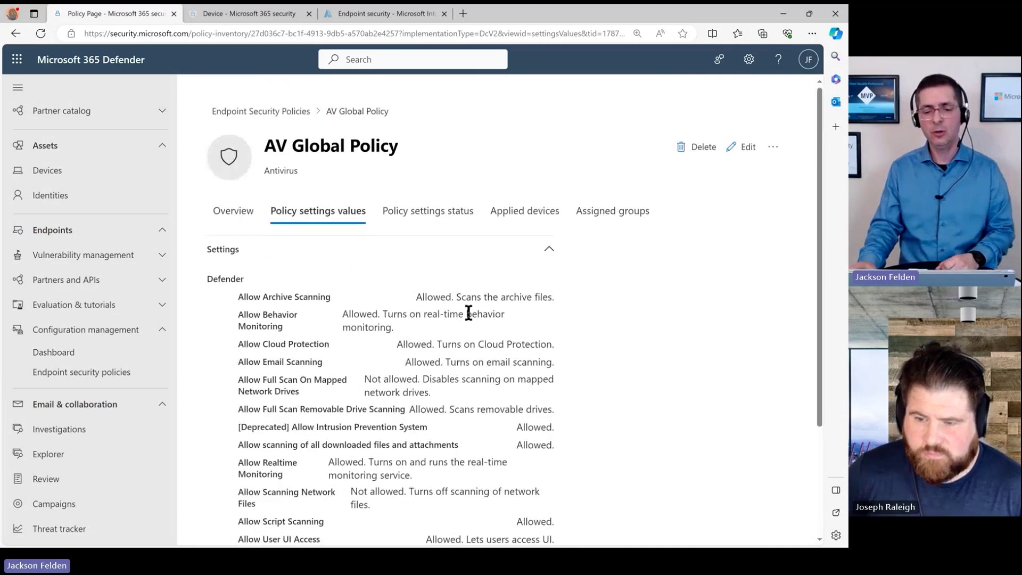
pyautogui.click(506, 223)
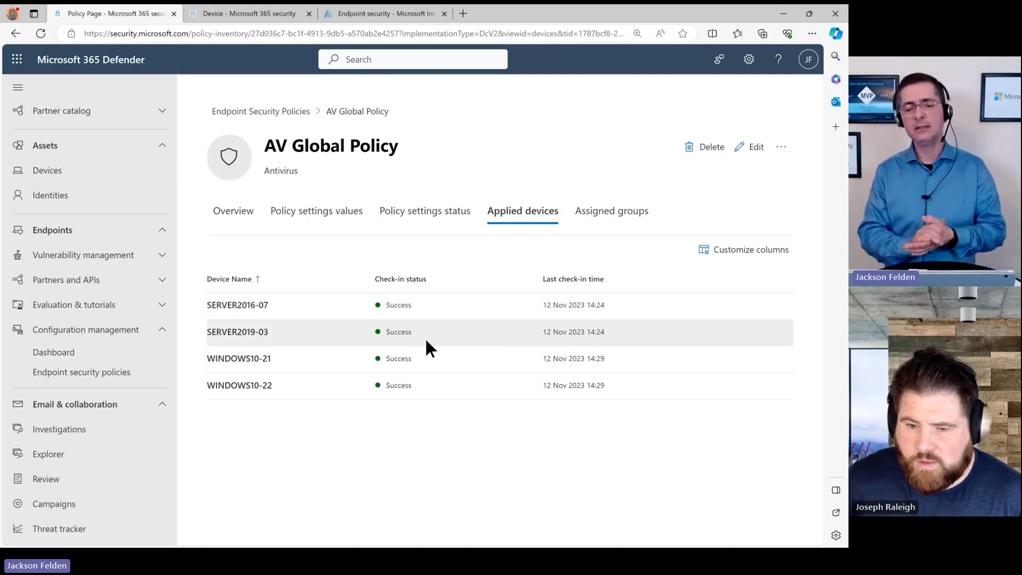
pyautogui.click(624, 219)
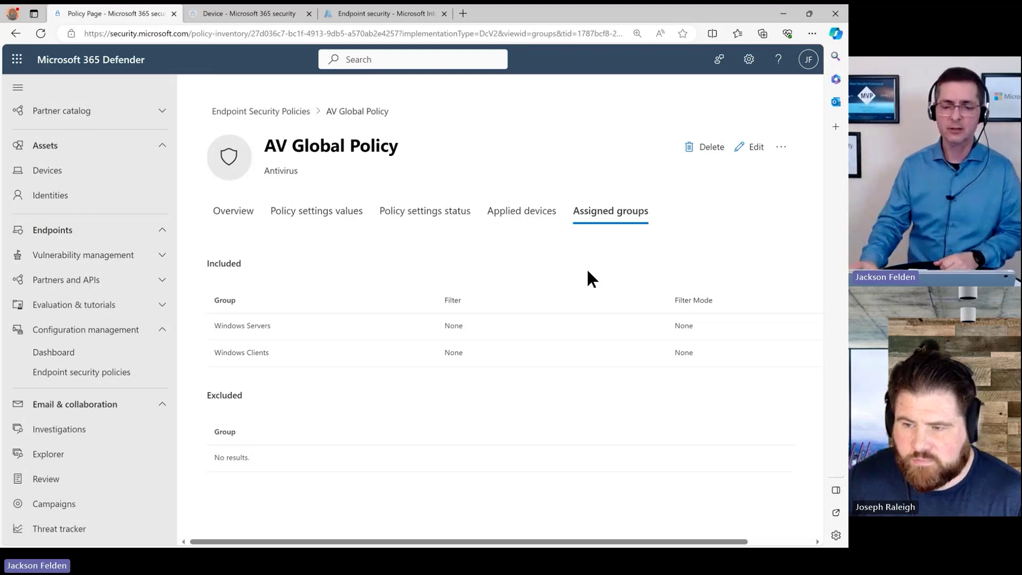
# Go back to Endpoint Security Policies, expand Incidents & alerts, and open the Devices inventory.
pyautogui.click(258, 111)
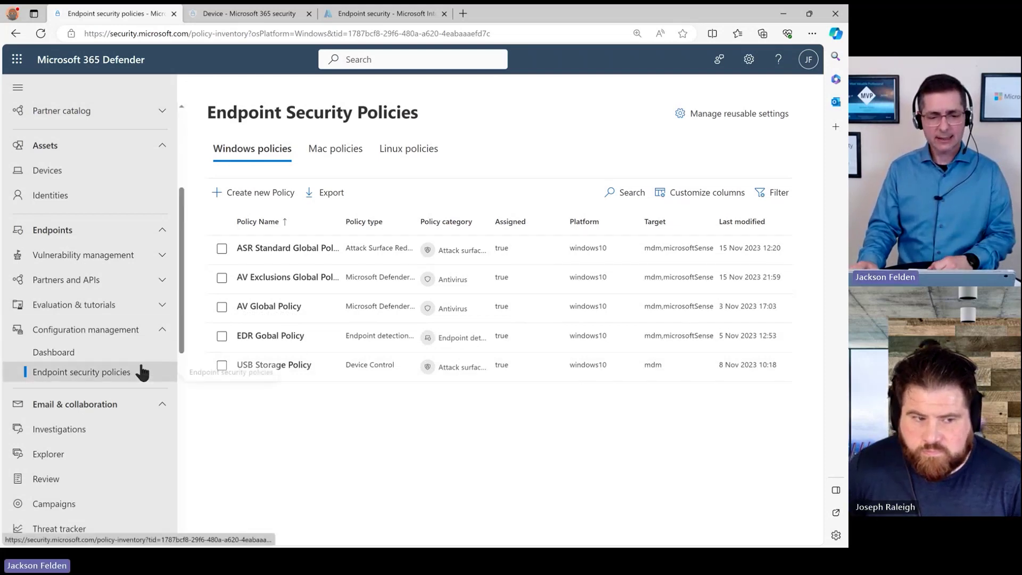
pyautogui.scroll(-4, 142, 372)
pyautogui.scroll(8, 142, 372)
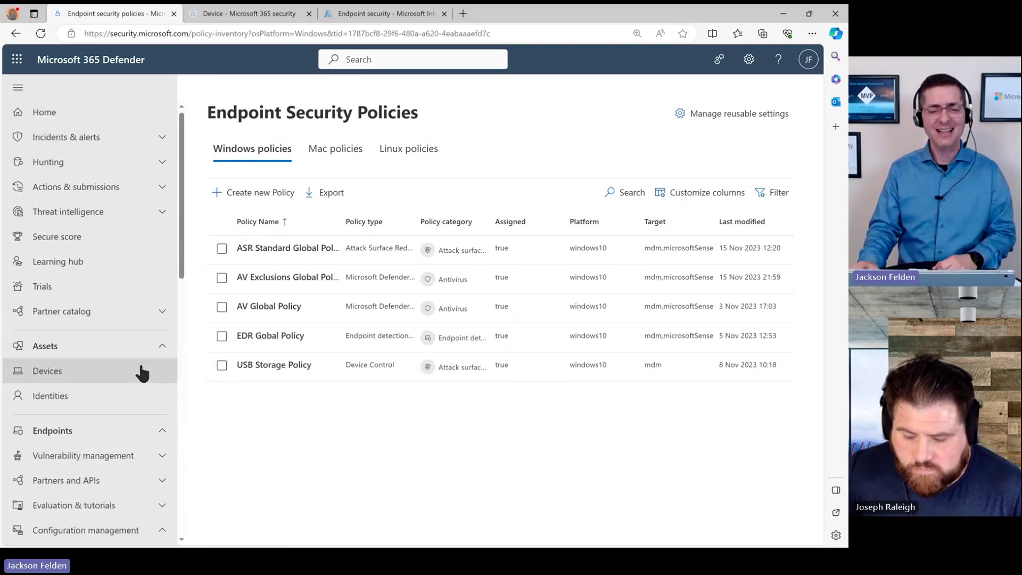
pyautogui.click(161, 139)
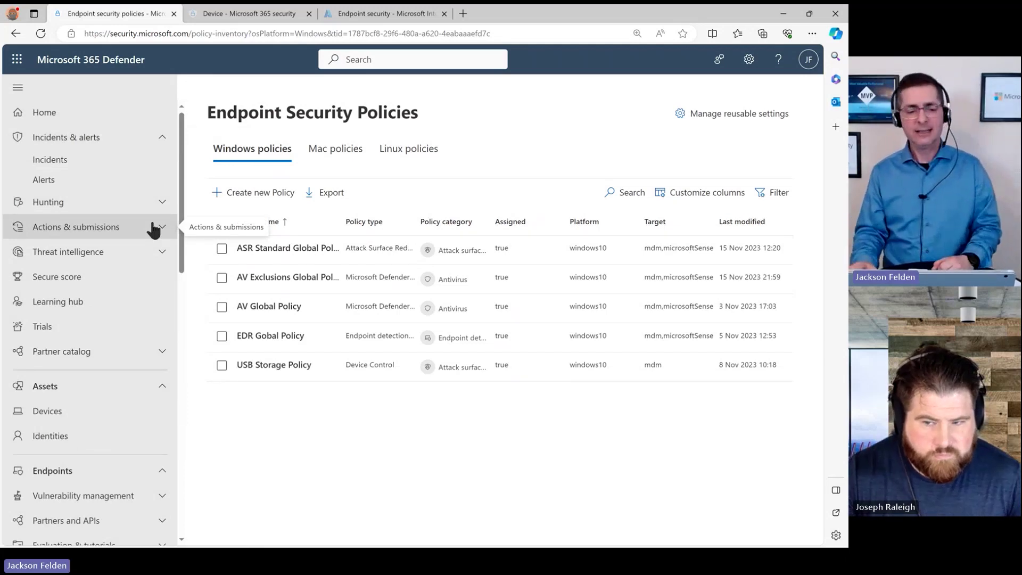
pyautogui.scroll(-3, 139, 357)
pyautogui.click(82, 288)
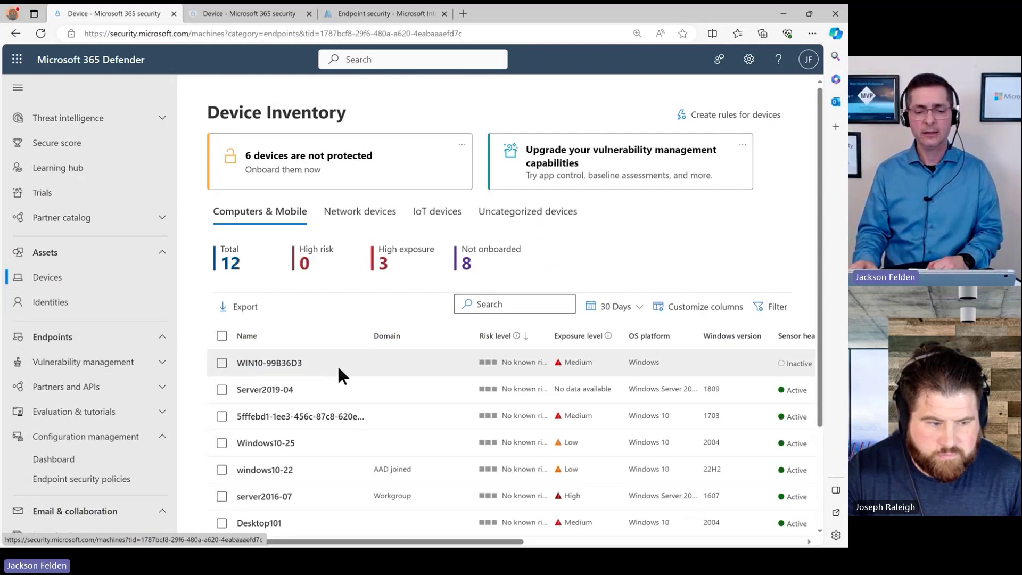
# Open windows10-22's incidents, expand the second incident, and open its WannaCrypt prevented alert.
pyautogui.scroll(-3, 340, 370)
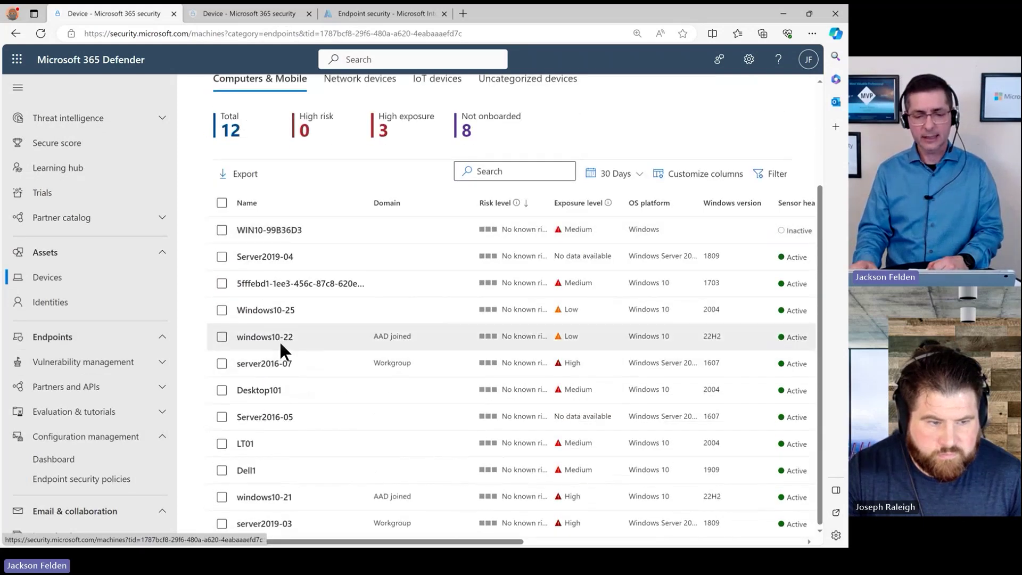
pyautogui.click(276, 338)
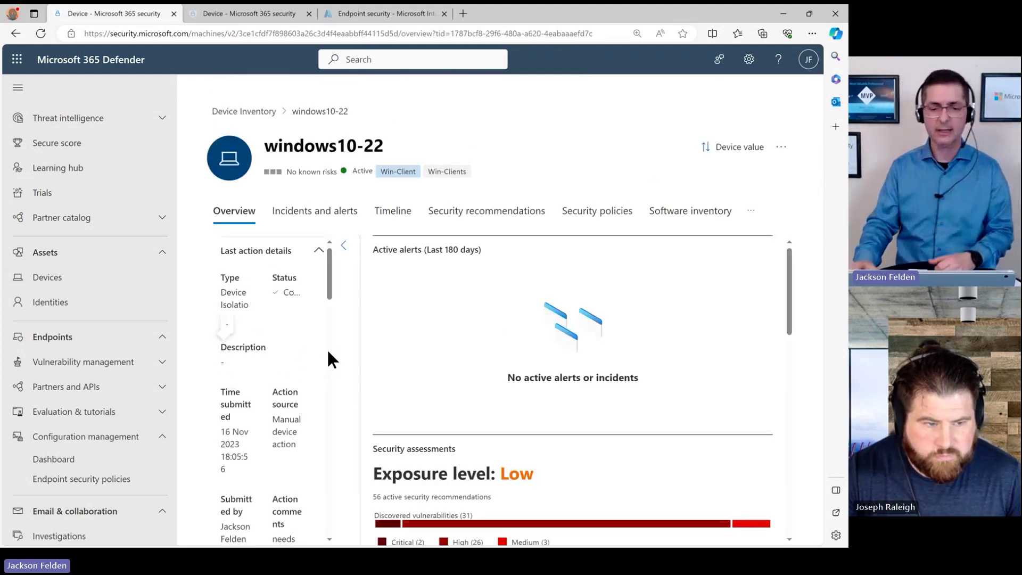
pyautogui.click(292, 212)
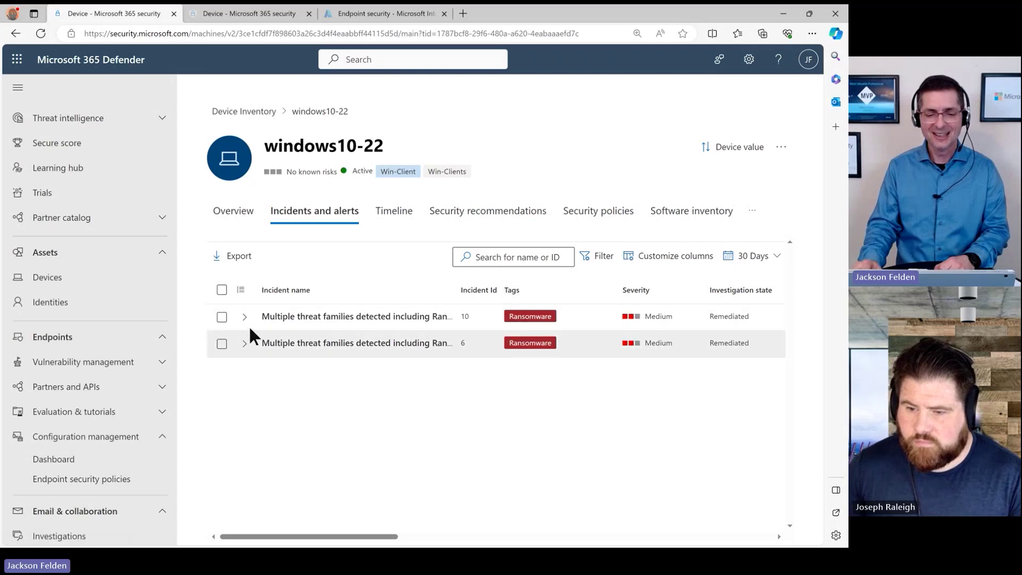
pyautogui.click(244, 343)
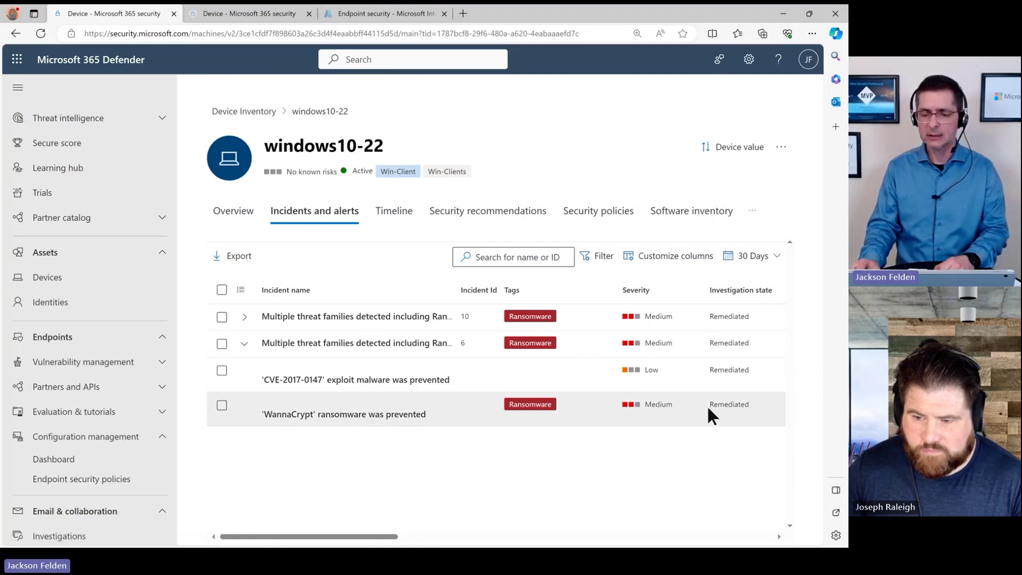
pyautogui.click(351, 420)
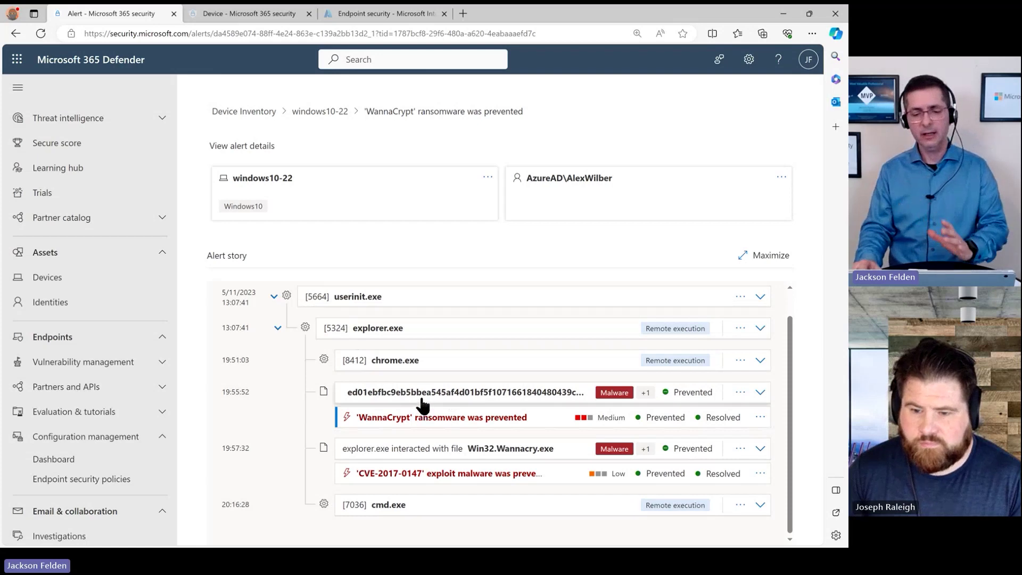
# Expand the ed01eb… ransomware file details and mark the user folder and hashed file name in its path.
pyautogui.click(758, 394)
pyautogui.scroll(-2, 591, 404)
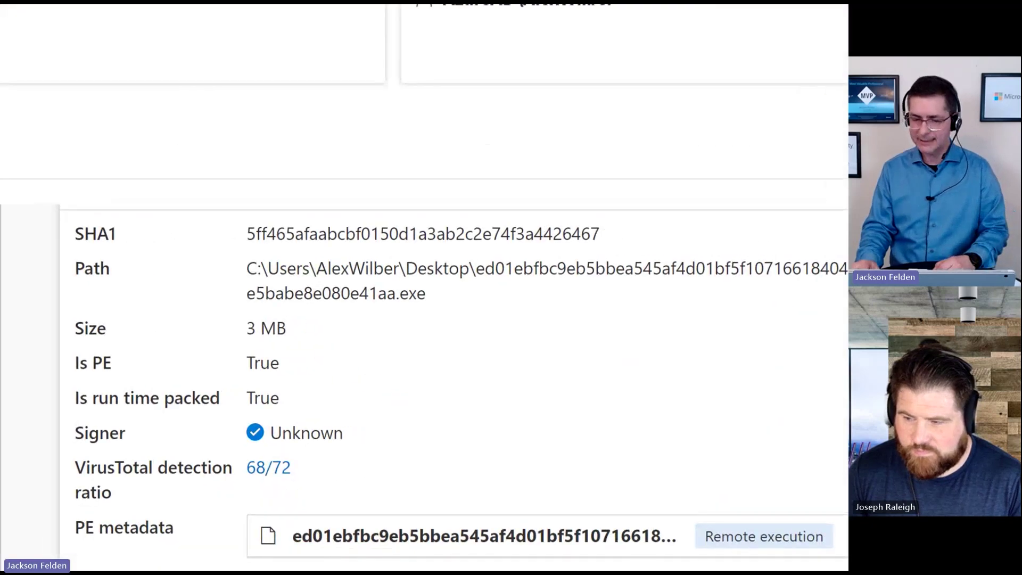
pyautogui.moveTo(309, 278); pyautogui.dragTo(396, 278)
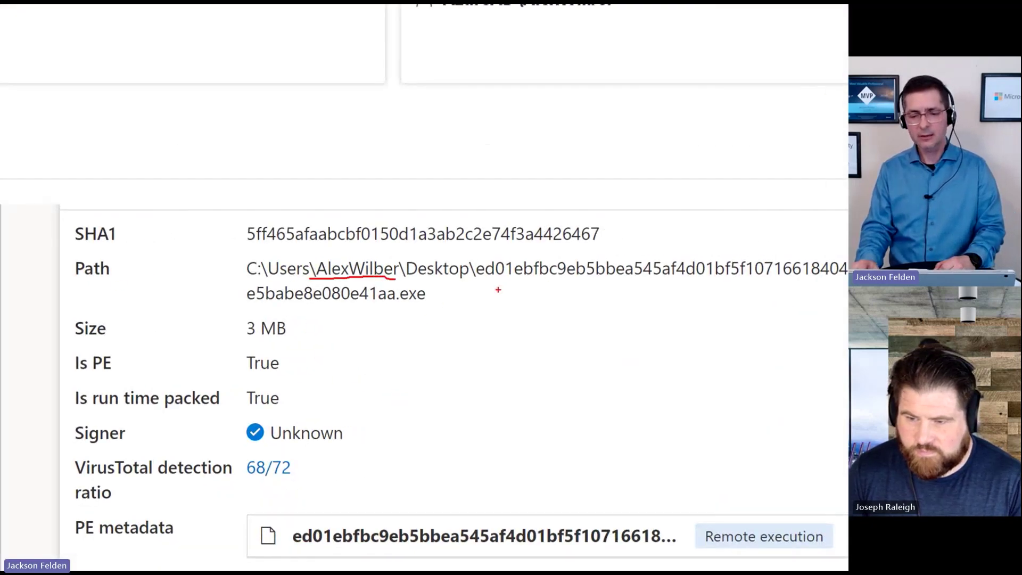
pyautogui.moveTo(487, 277); pyautogui.dragTo(637, 292)
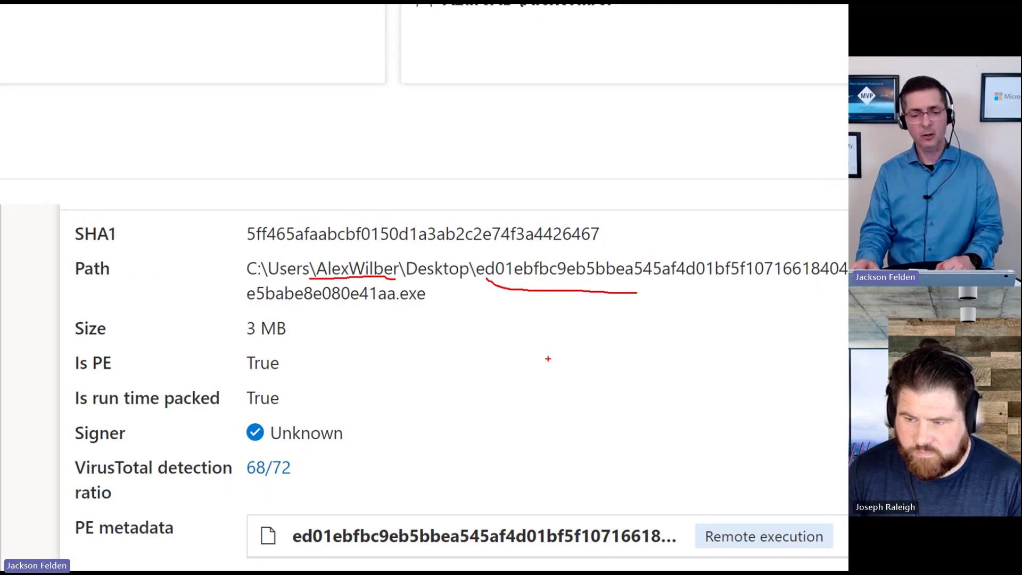
pyautogui.scroll(-3, 623, 426)
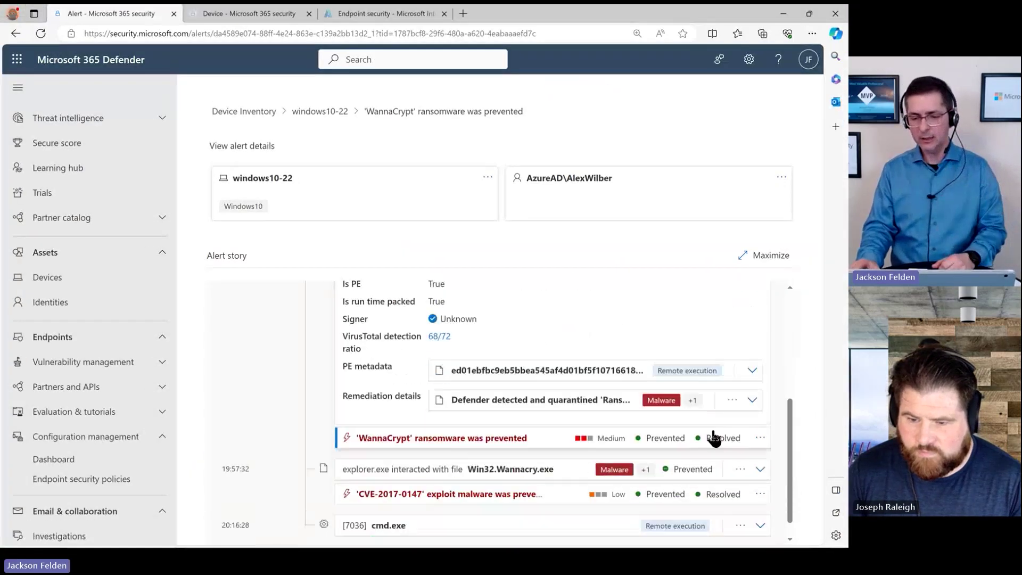
# Expand the remediation details and mark the Success status of the WannaCrypt quarantine.
pyautogui.click(752, 401)
pyautogui.scroll(-2, 612, 421)
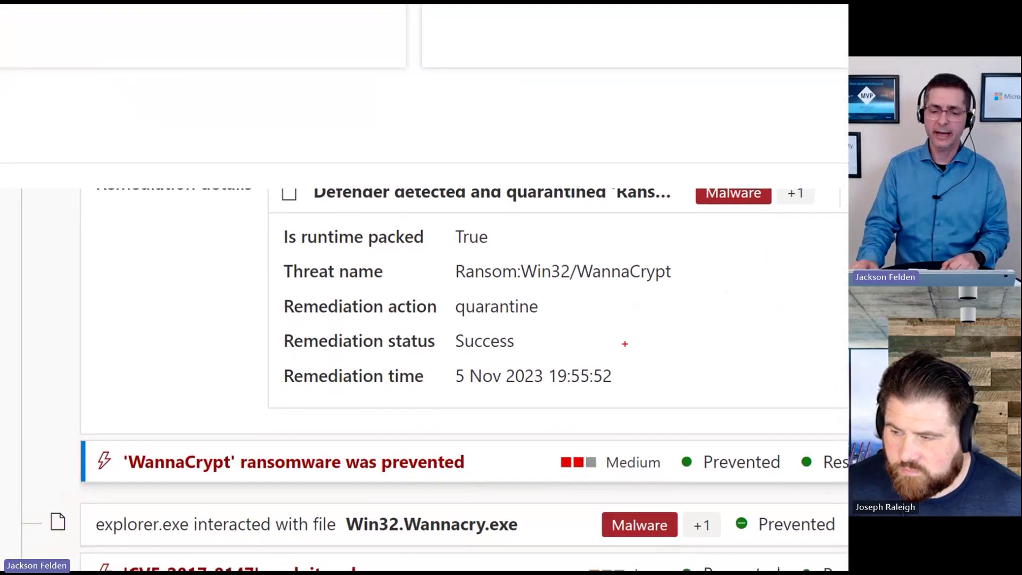
pyautogui.moveTo(463, 356); pyautogui.dragTo(516, 351)
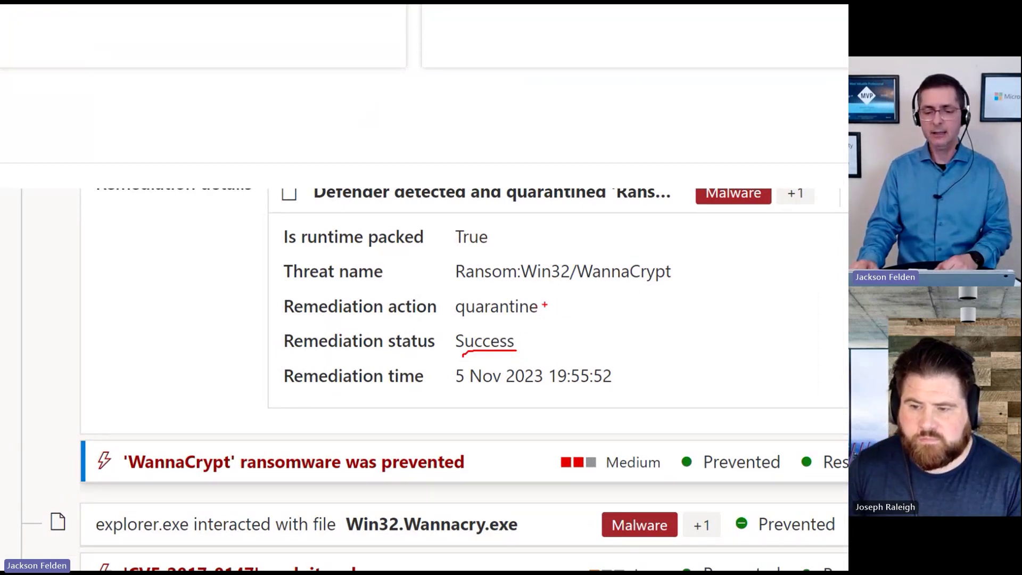
pyautogui.moveTo(544, 305); pyautogui.dragTo(579, 279)
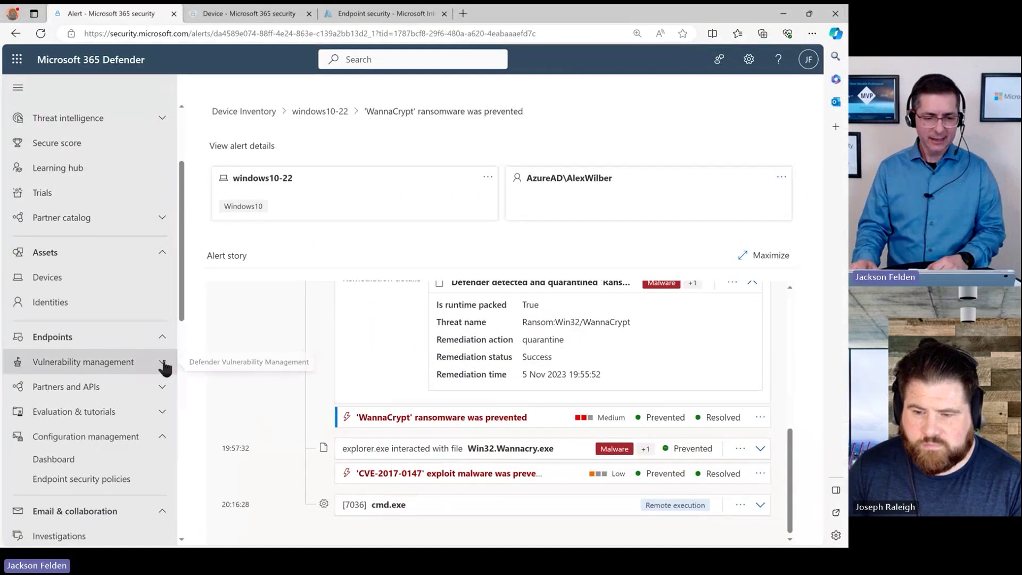
pyautogui.click(164, 366)
pyautogui.scroll(-2, 142, 381)
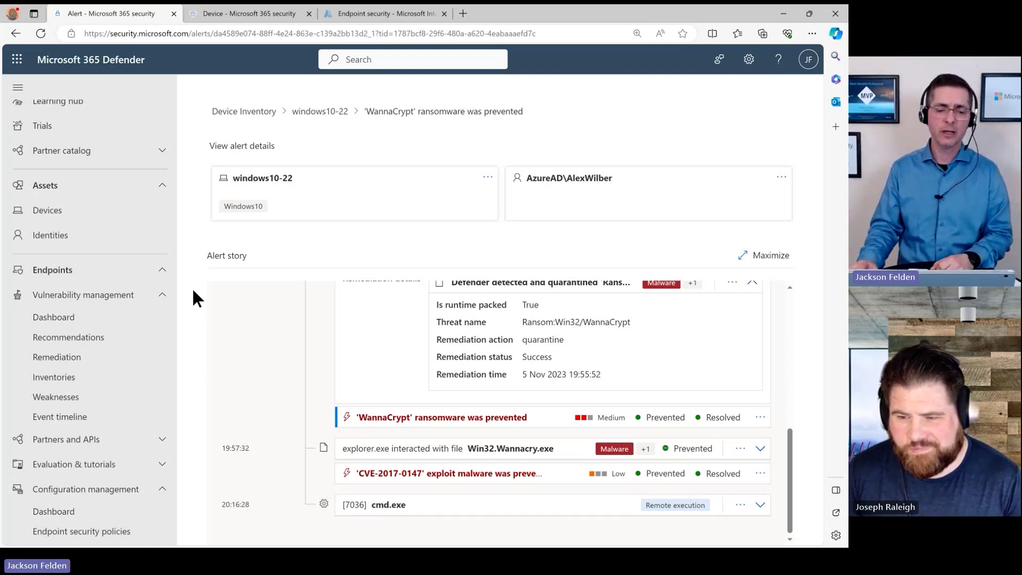
pyautogui.click(143, 317)
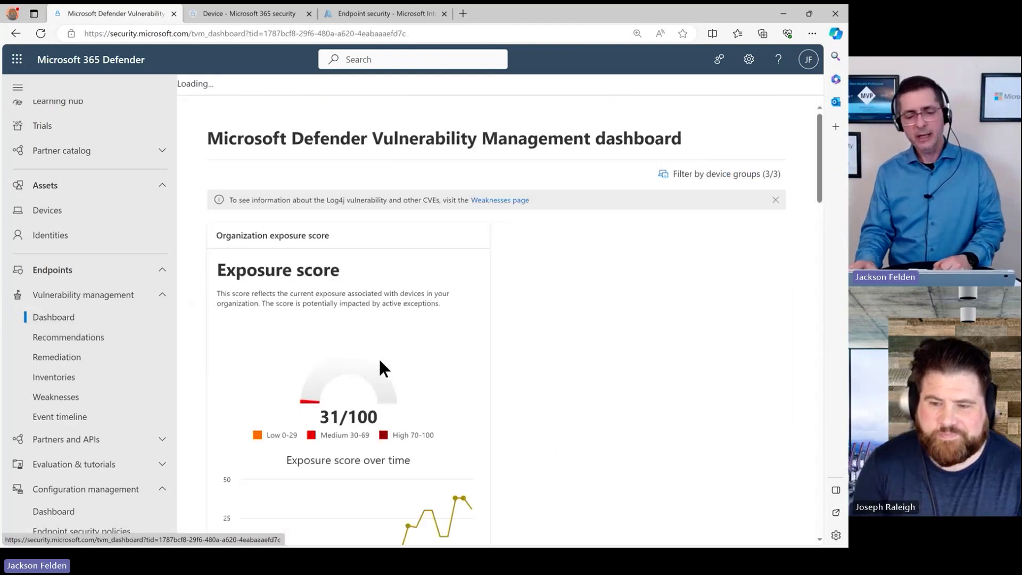
pyautogui.scroll(-2, 394, 355)
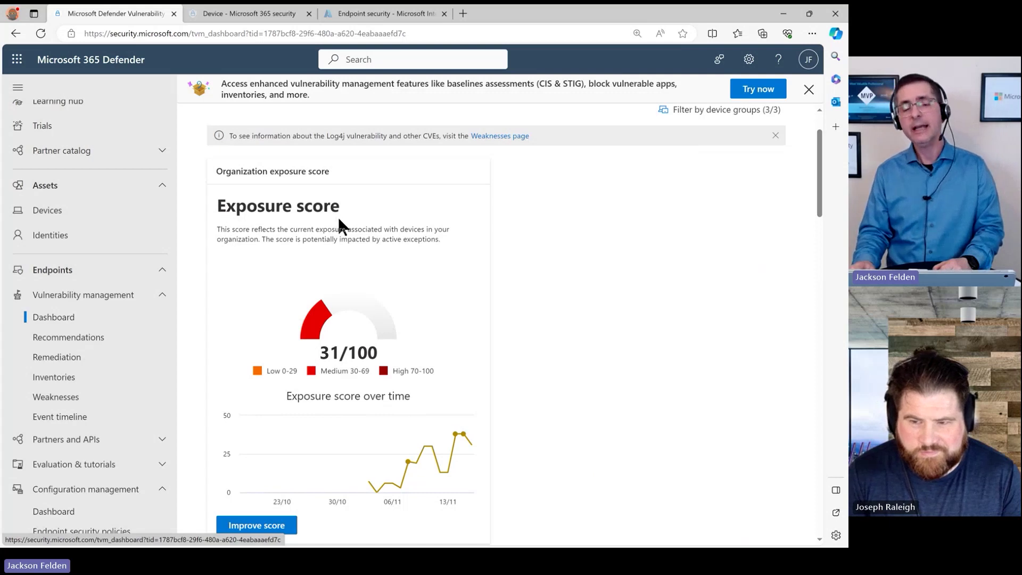
pyautogui.scroll(-2, 377, 311)
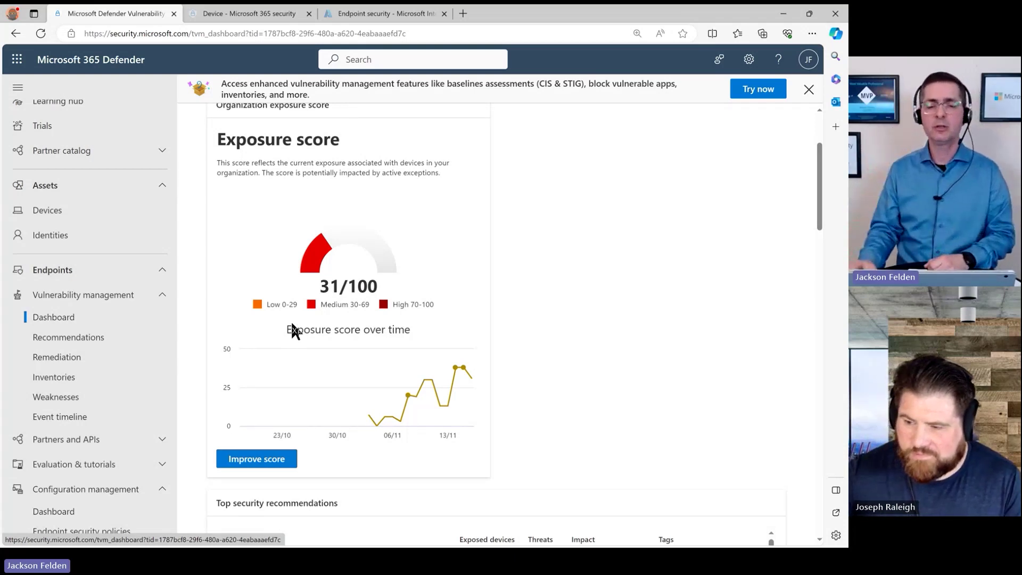
pyautogui.scroll(-2, 319, 356)
pyautogui.scroll(2, 319, 357)
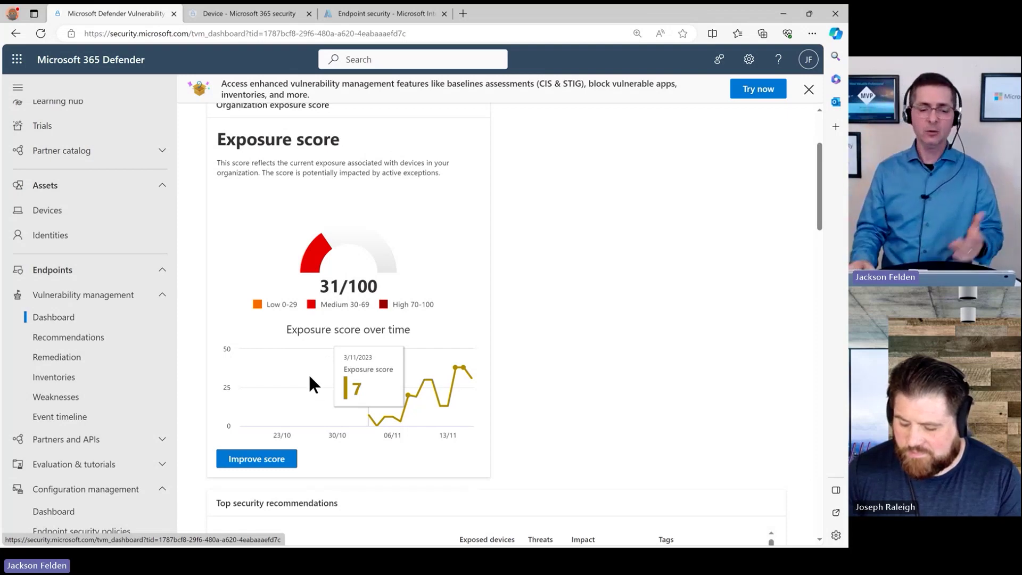
# From Improve score, open the Update Microsoft Windows 10 recommendation's details.
pyautogui.click(269, 466)
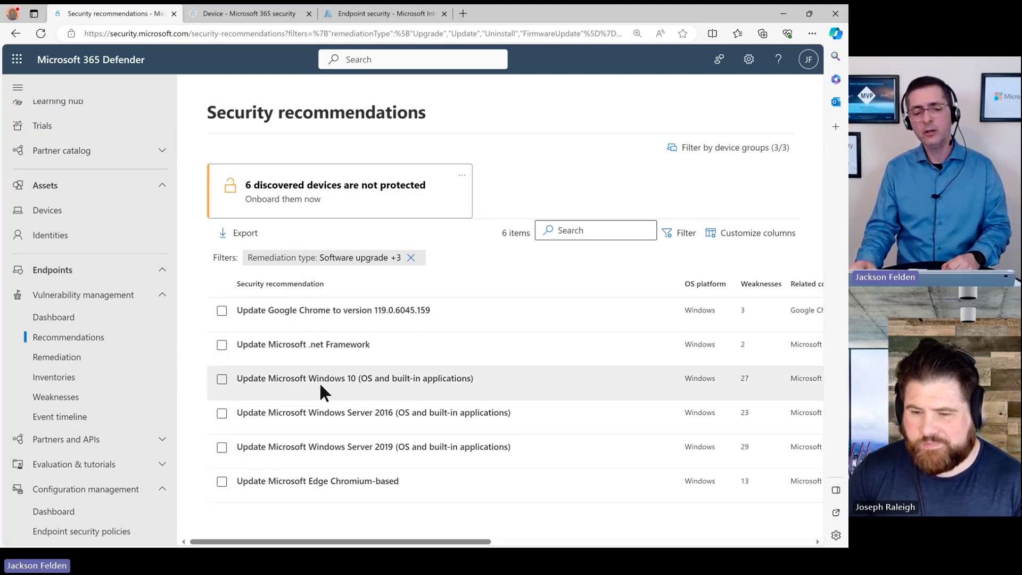
pyautogui.moveTo(352, 542); pyautogui.dragTo(290, 543)
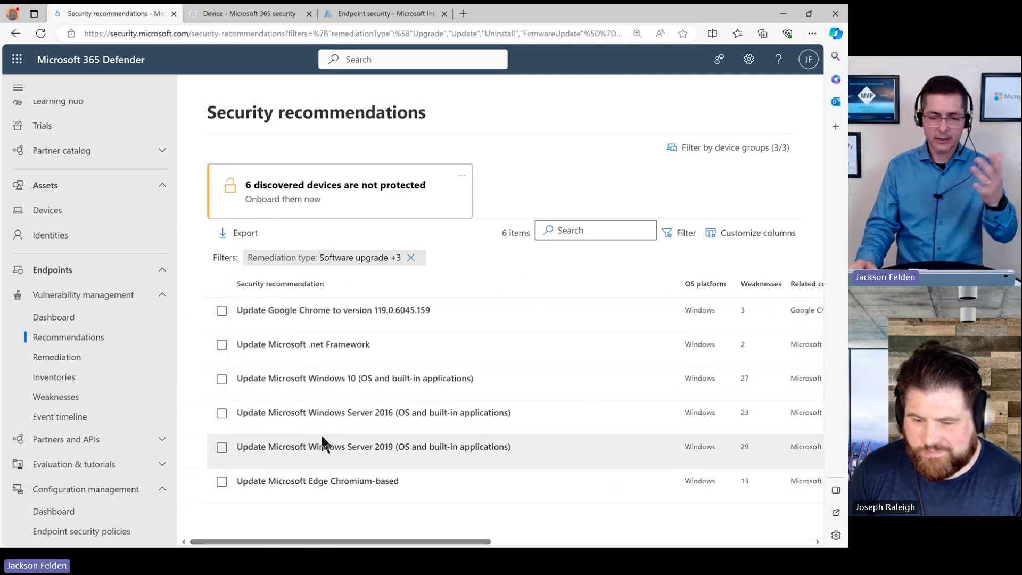
pyautogui.click(310, 382)
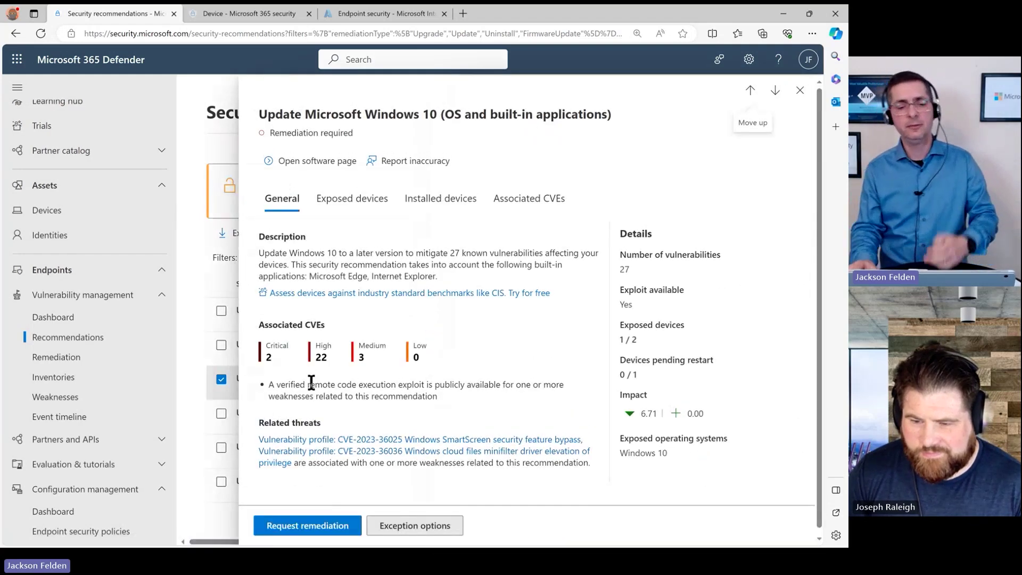
# Check the recommendation's exposed device windows10-21, close the flyout, and return to the vulnerability dashboard.
pyautogui.click(339, 212)
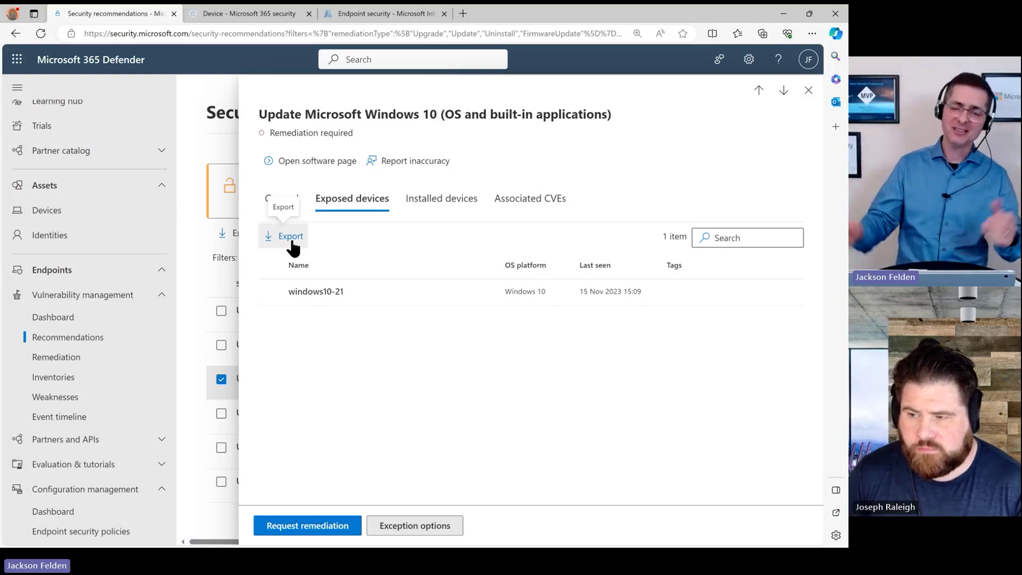
pyautogui.click(808, 91)
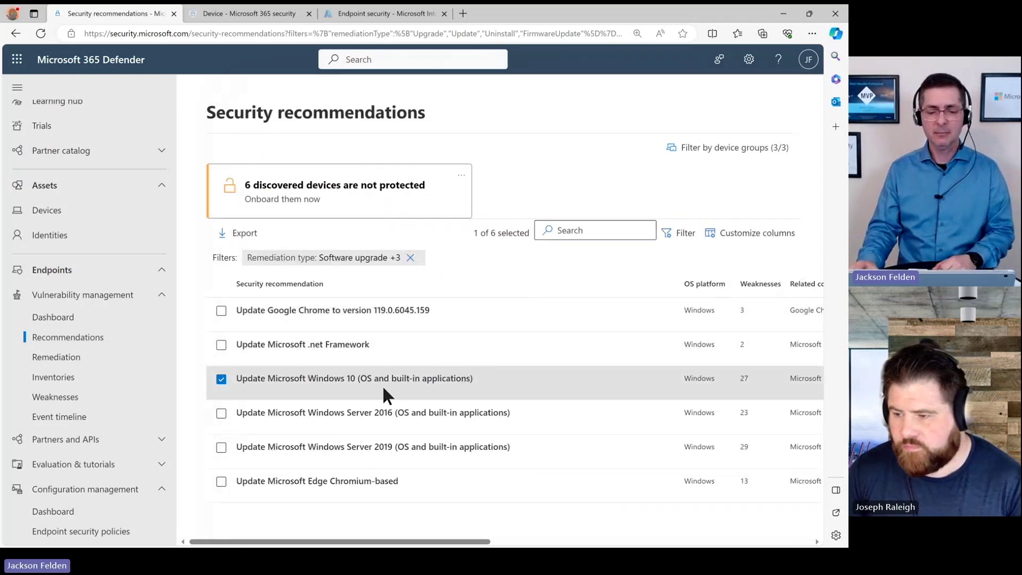
pyautogui.click(104, 322)
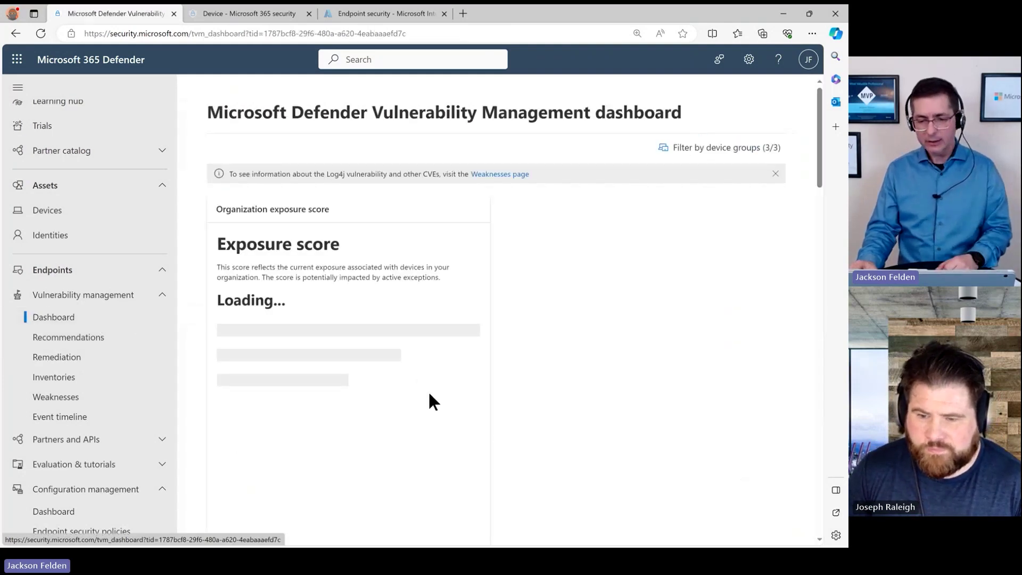
# Scroll down to Microsoft Secure Score for Devices and highlight the 55% score.
pyautogui.scroll(-10, 429, 394)
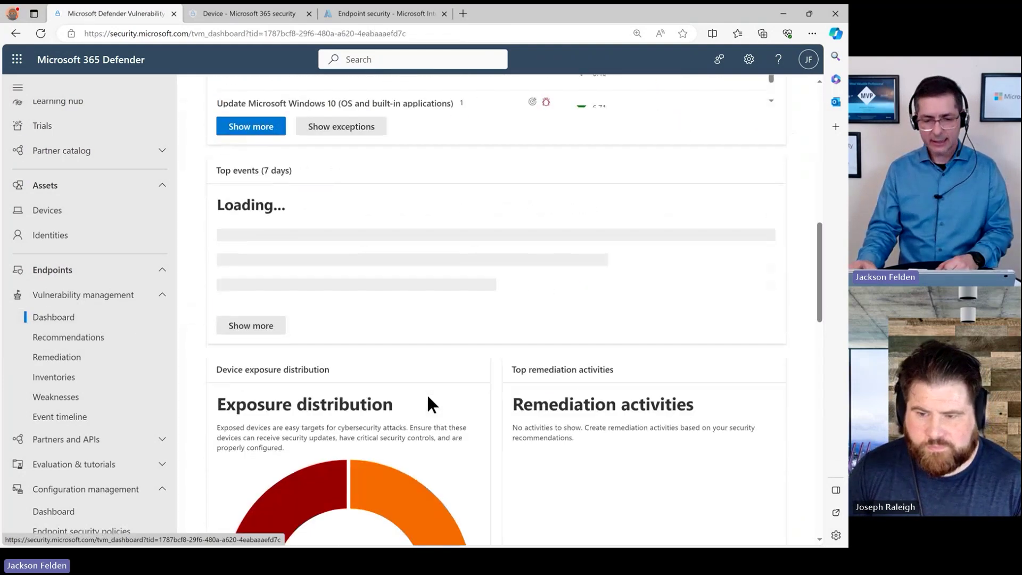
pyautogui.scroll(-15, 427, 398)
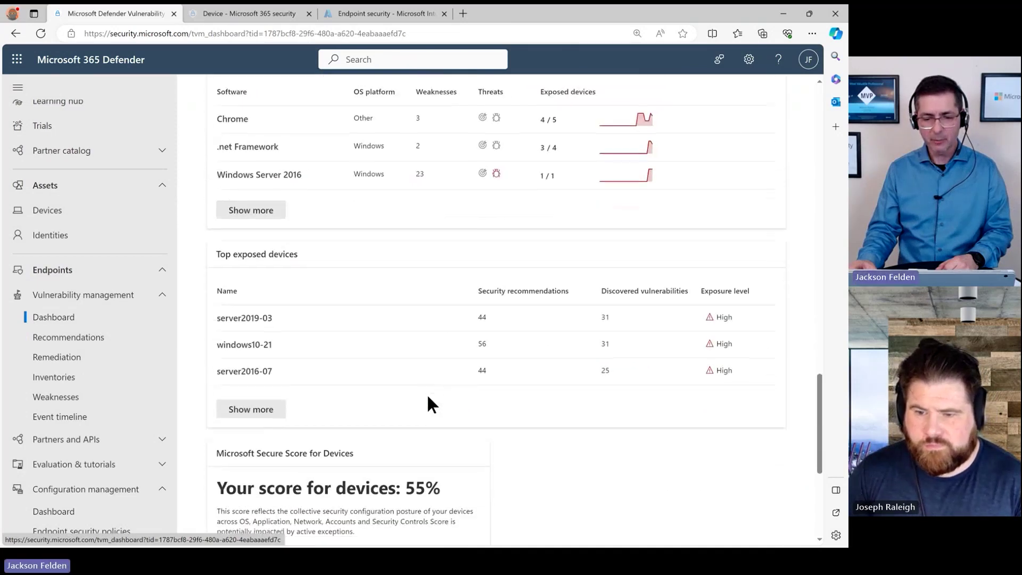
pyautogui.scroll(-4, 429, 405)
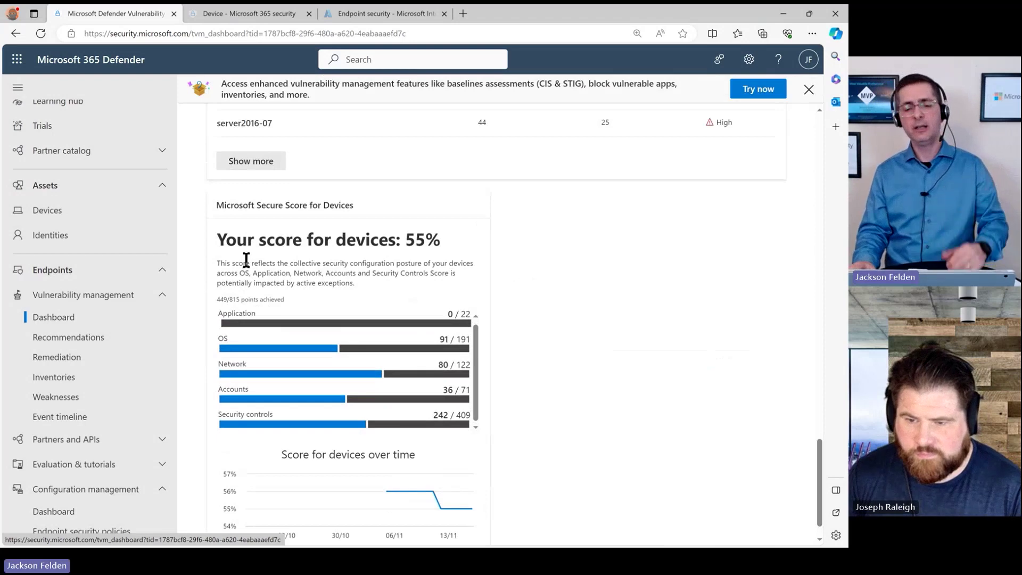
pyautogui.moveTo(405, 238); pyautogui.dragTo(440, 236)
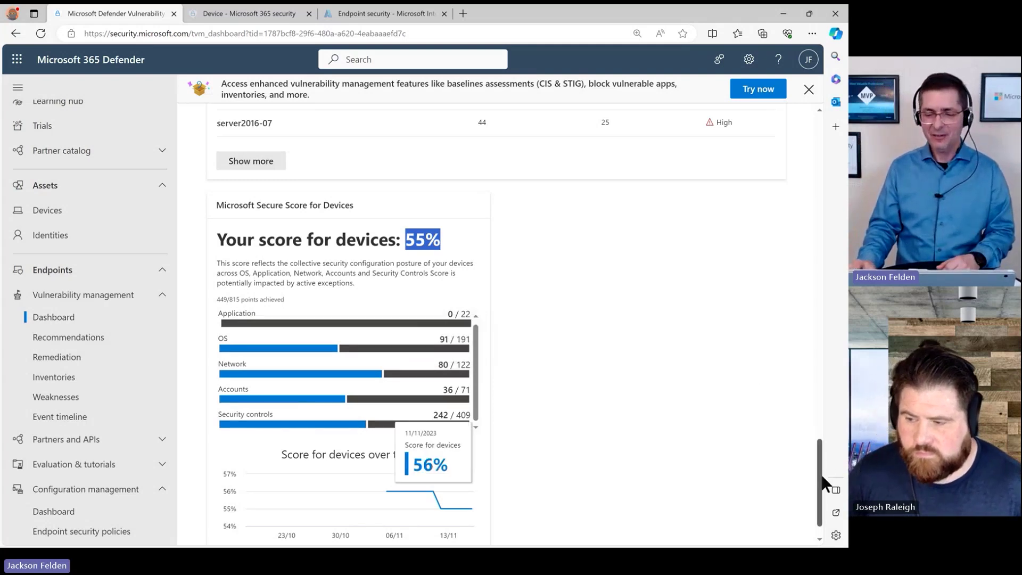
pyautogui.scroll(-1, 821, 511)
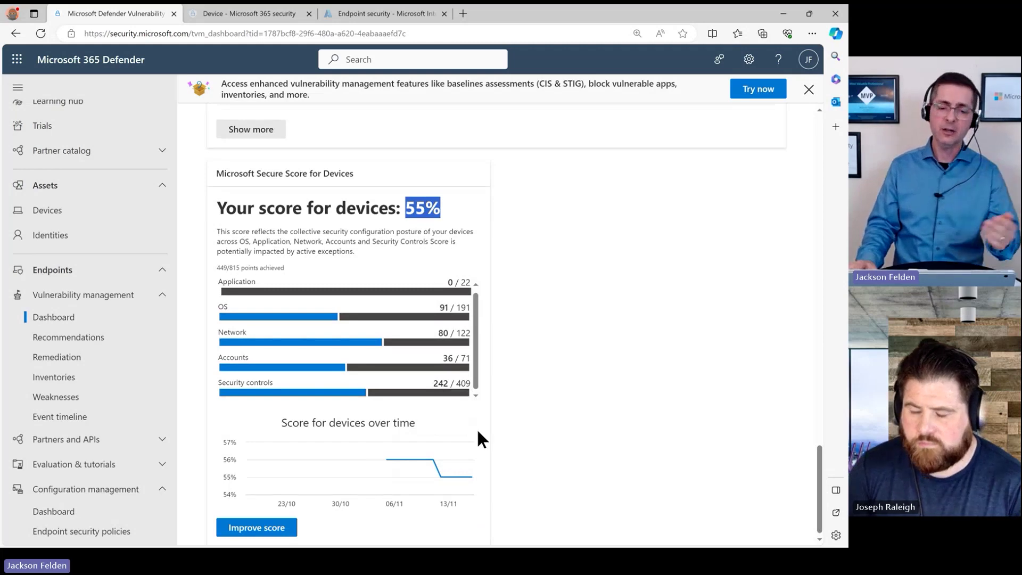
# Open Improve score under Secure Score and browse the 58 configuration-change recommendations.
pyautogui.click(256, 530)
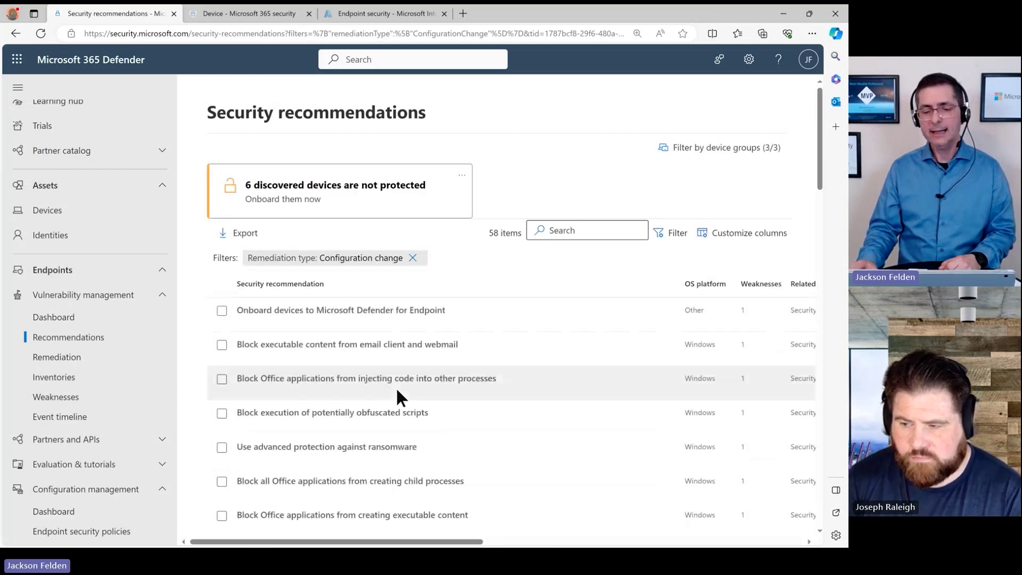
pyautogui.scroll(-3, 399, 394)
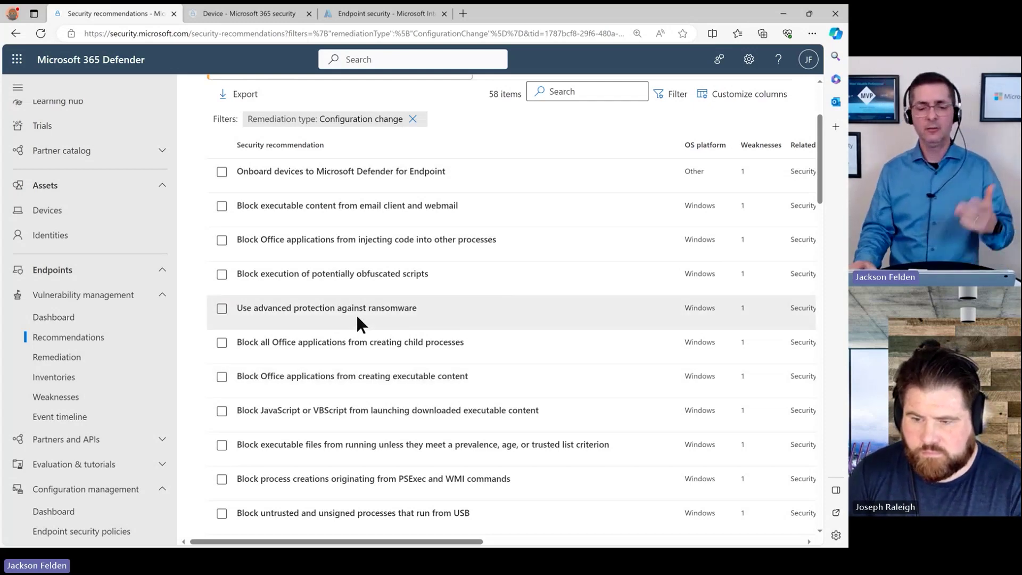
pyautogui.scroll(2, 287, 264)
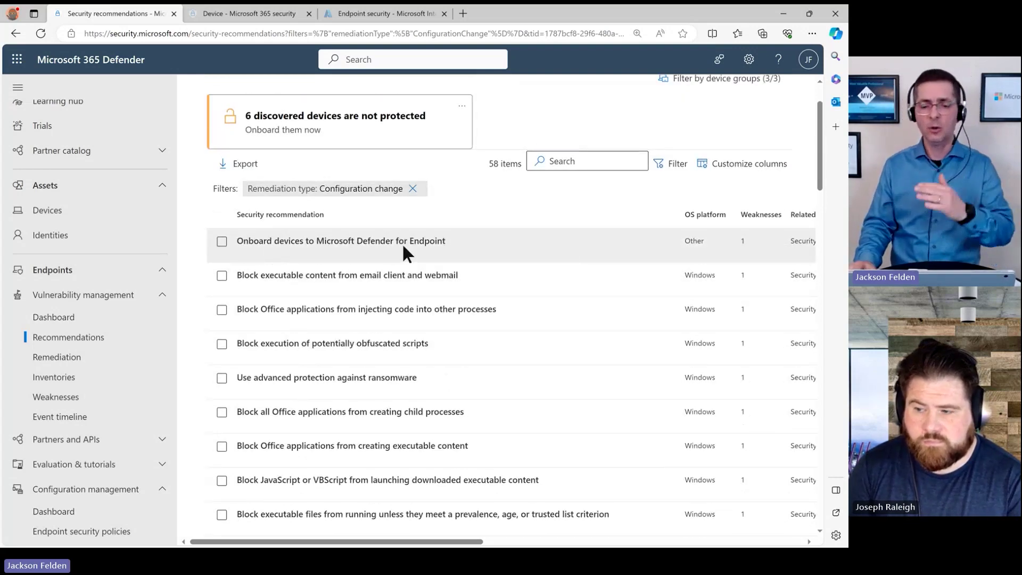
pyautogui.scroll(-1, 372, 311)
pyautogui.scroll(1, 285, 267)
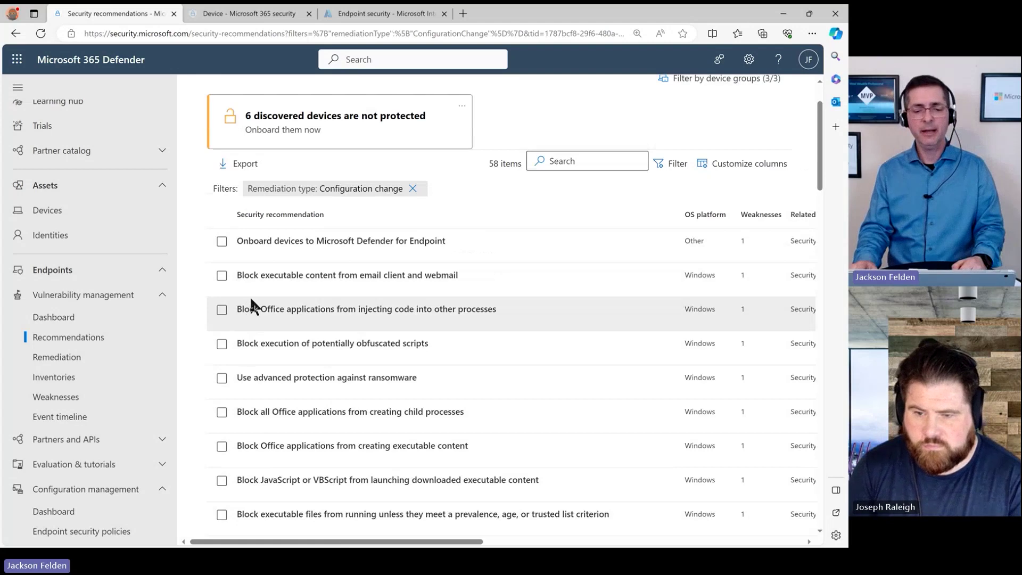
pyautogui.moveTo(328, 542); pyautogui.dragTo(428, 540)
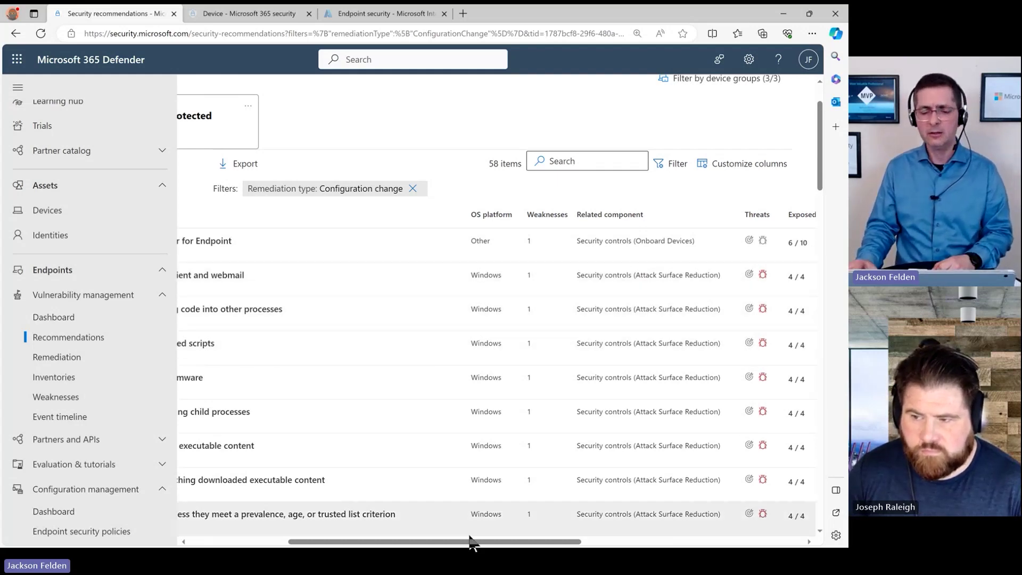
pyautogui.moveTo(482, 542); pyautogui.dragTo(358, 551)
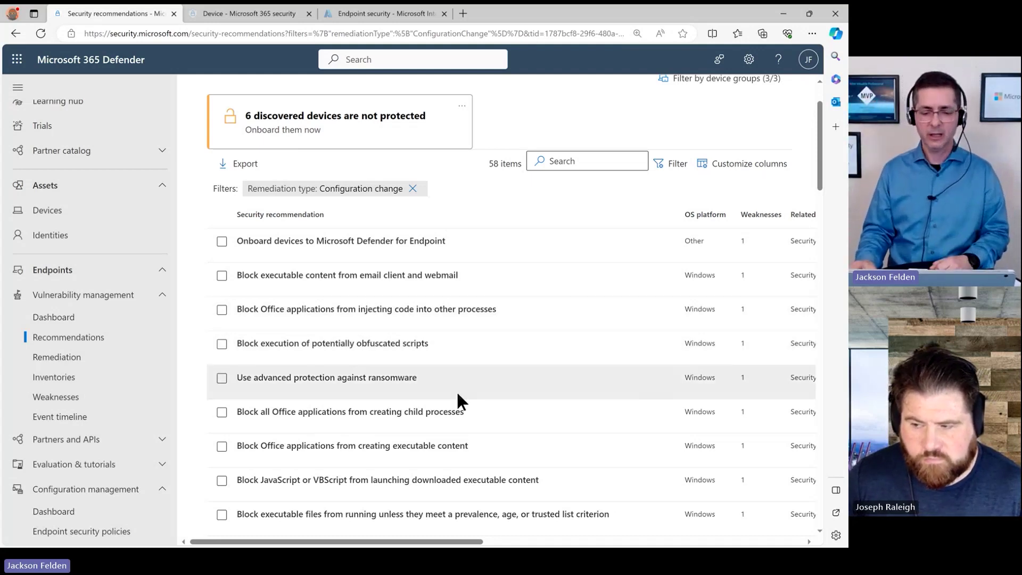
# Minimize the browser, exit the slide show and advance to slide 51 'Discover vulnerabilities and misconfigurations in real time'.
pyautogui.click(783, 21)
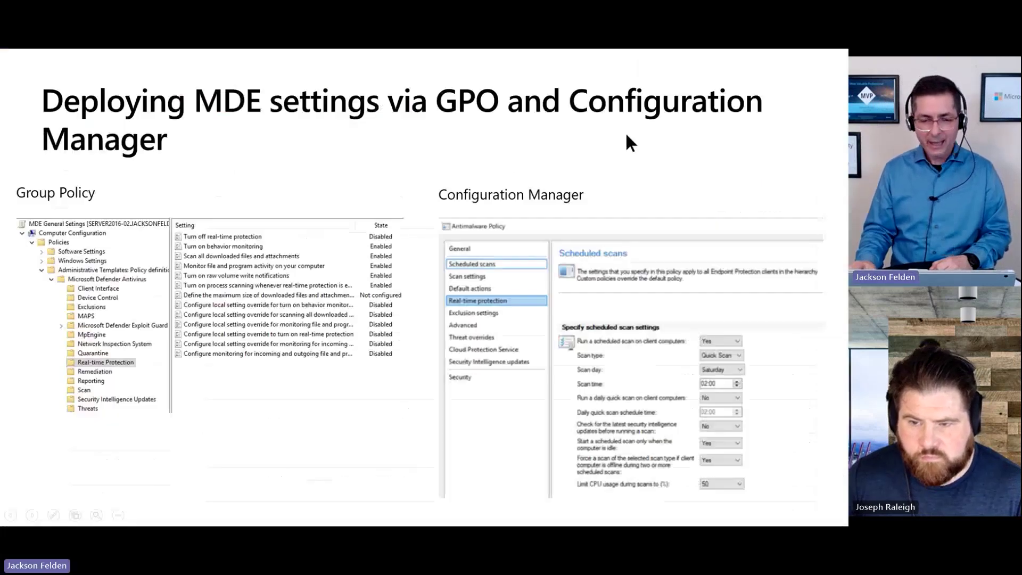
pyautogui.press('Escape')
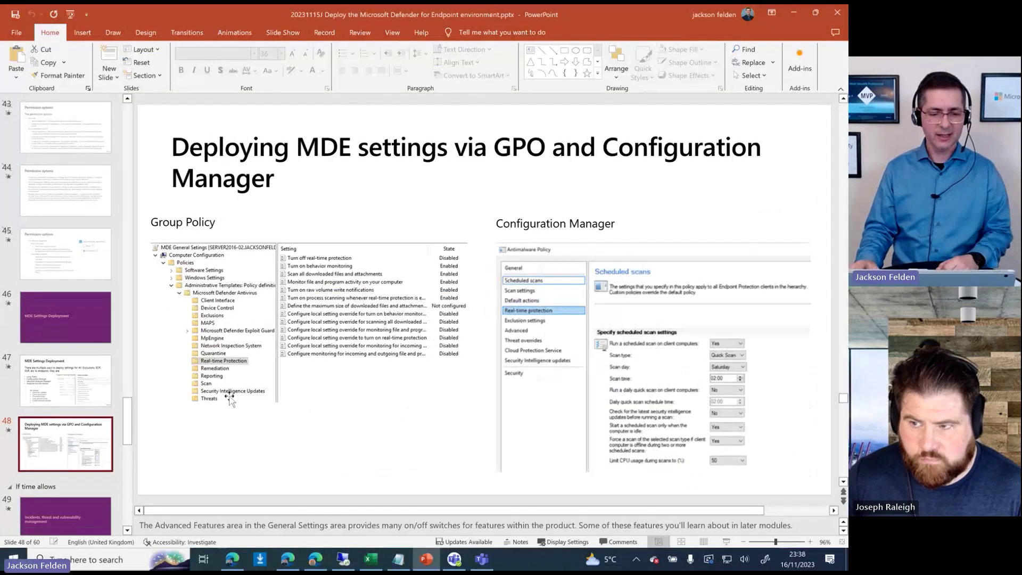
pyautogui.press('pagedown')
pyautogui.press('pagedown')
pyautogui.press('pagedown')
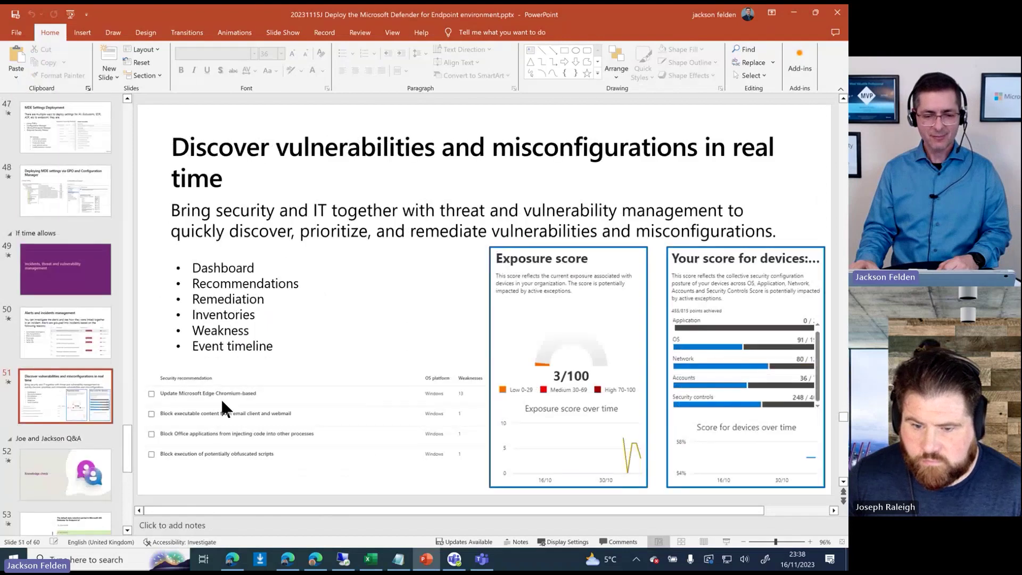